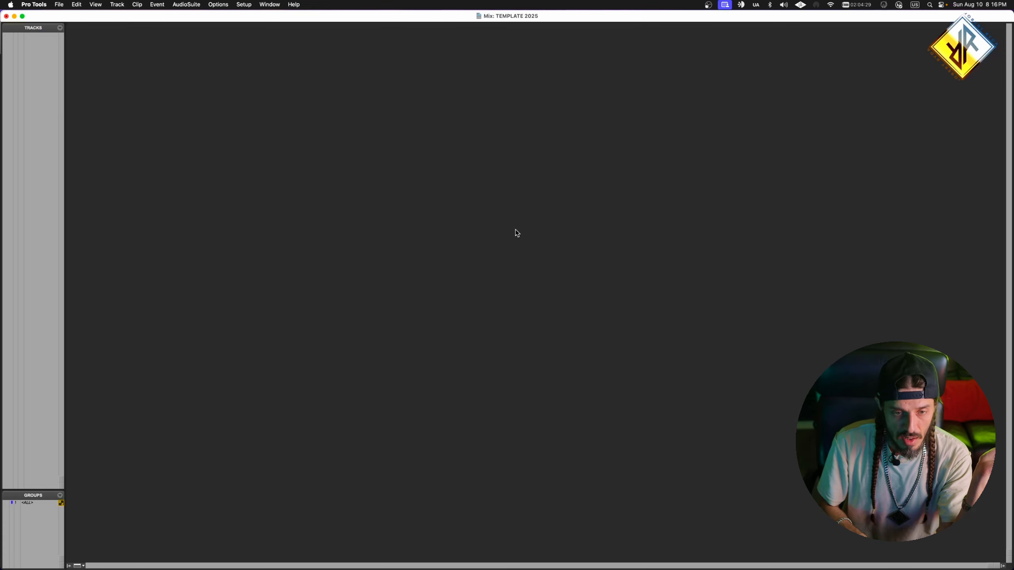
pyautogui.press('super+equal')
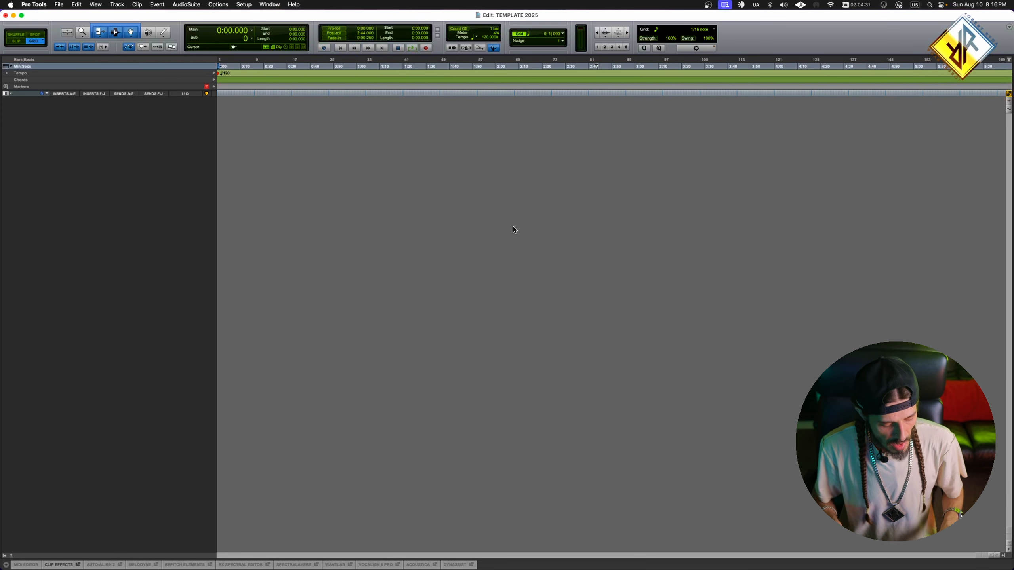
# - Switch from the Mix window to the Edit window and create a click track
pyautogui.press('super+alt+l')
pyautogui.press('super+alt+l')
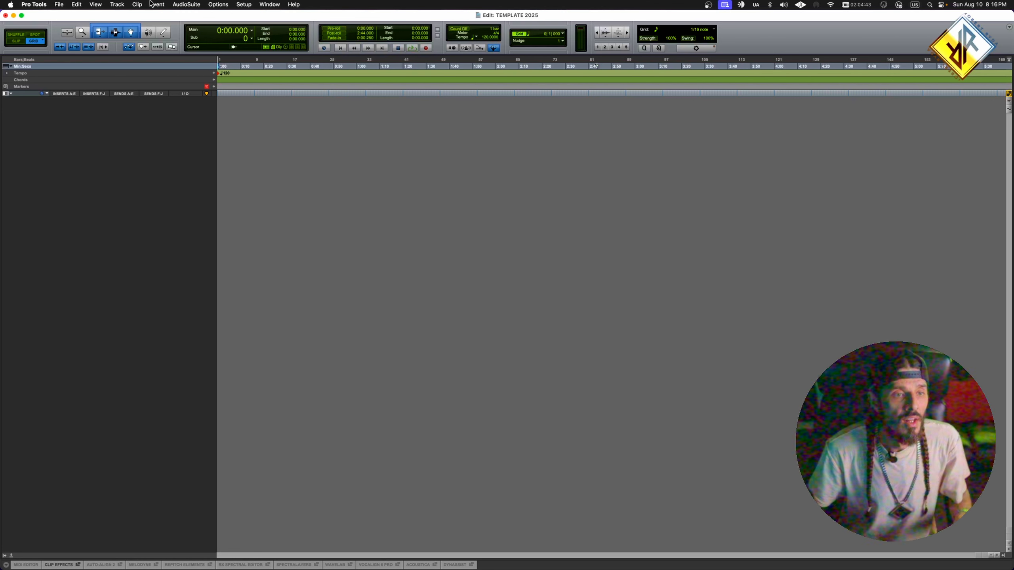
pyautogui.click(141, 4)
pyautogui.moveTo(155, 3)
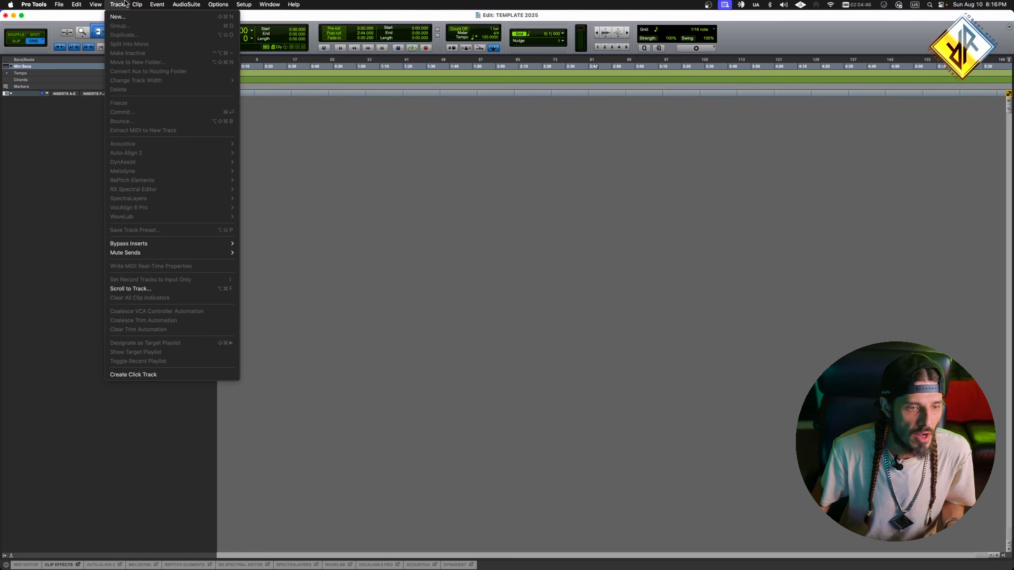
pyautogui.click(158, 376)
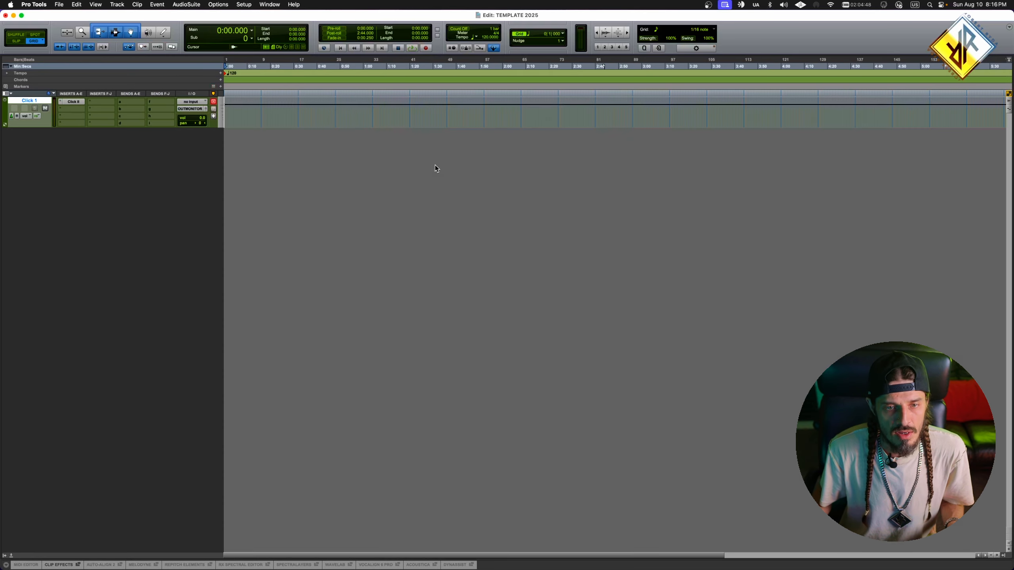
# - Rename the click track METRONOME
pyautogui.doubleClick(24, 101)
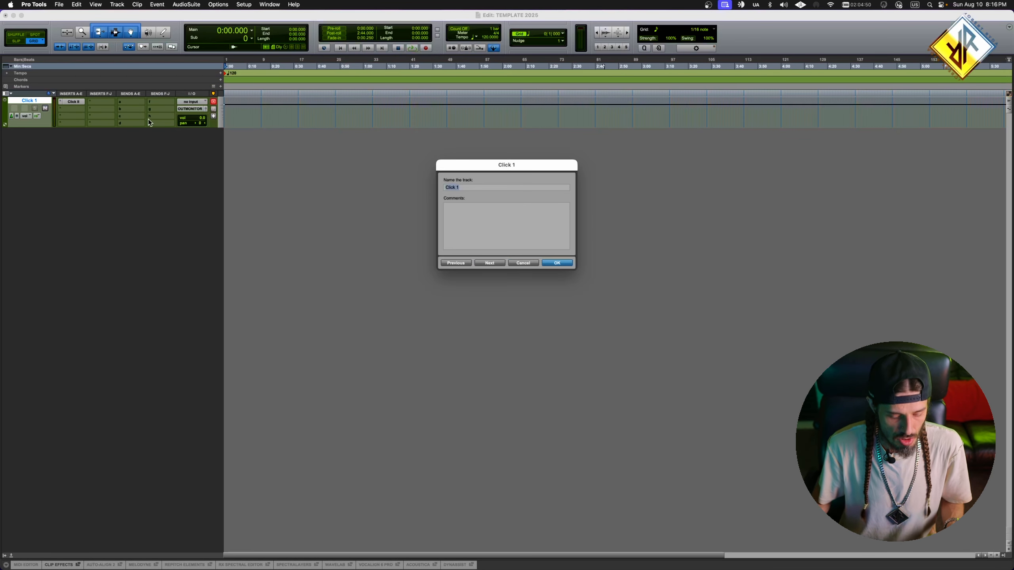
pyautogui.write('METRONOME')
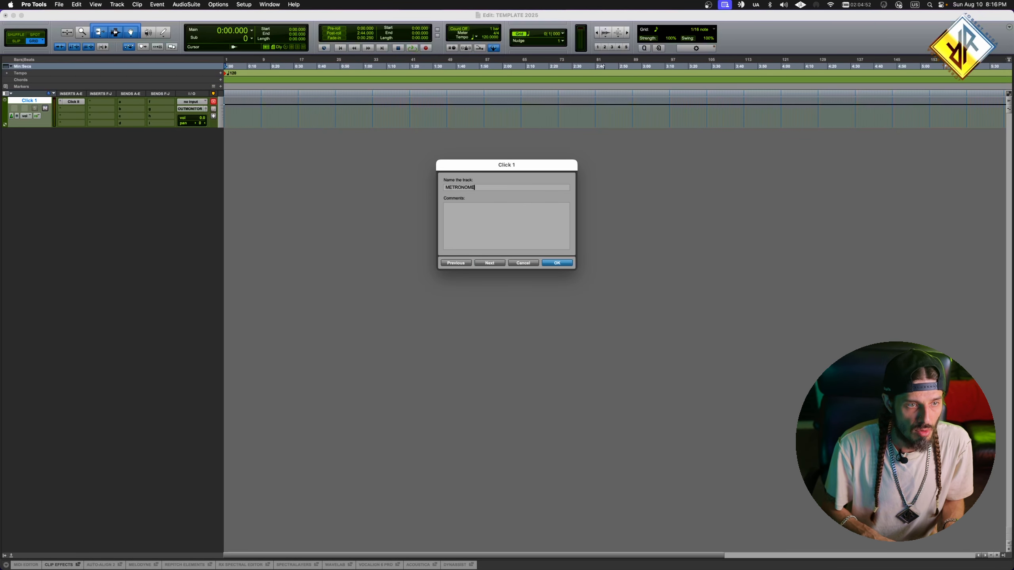
pyautogui.press('Return')
# - Remove the METRONOME track's colour and slightly reduce the track's height
pyautogui.click(261, 111)
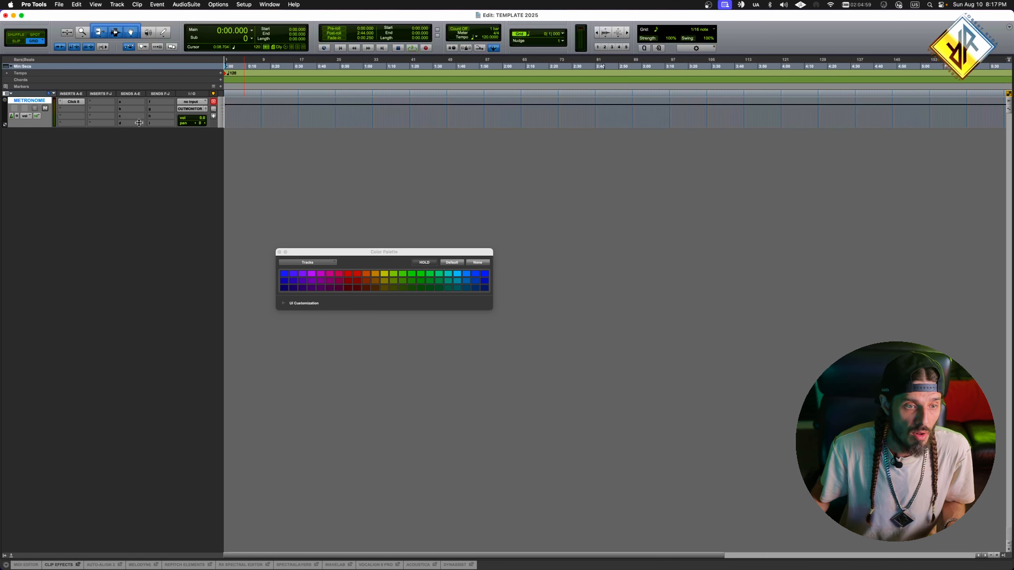
pyautogui.moveTo(140, 127); pyautogui.dragTo(141, 120)
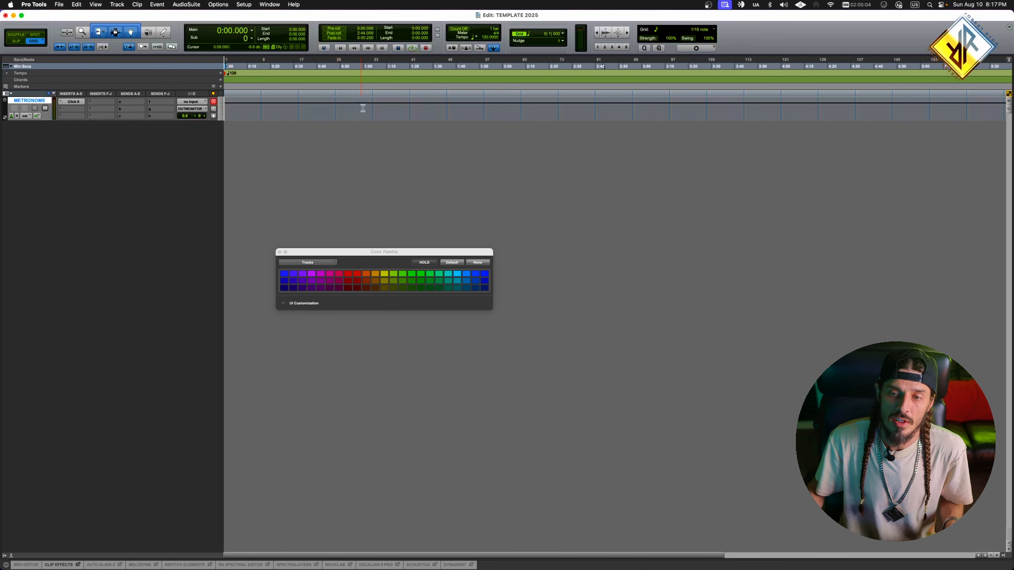
# - Disable the Conductor tempo map and set the manual tempo to 140 BPM
pyautogui.click(494, 48)
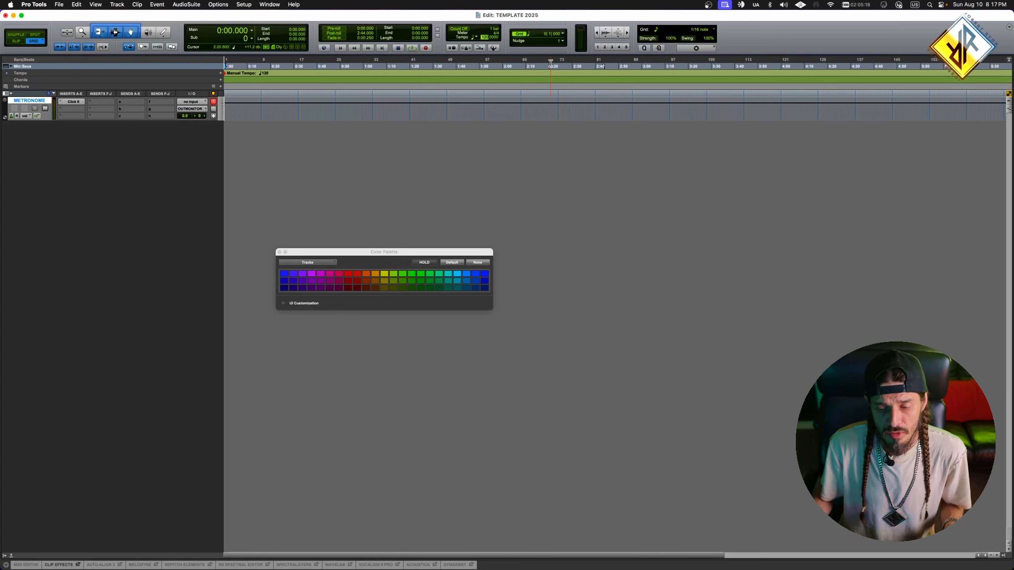
pyautogui.click(494, 48)
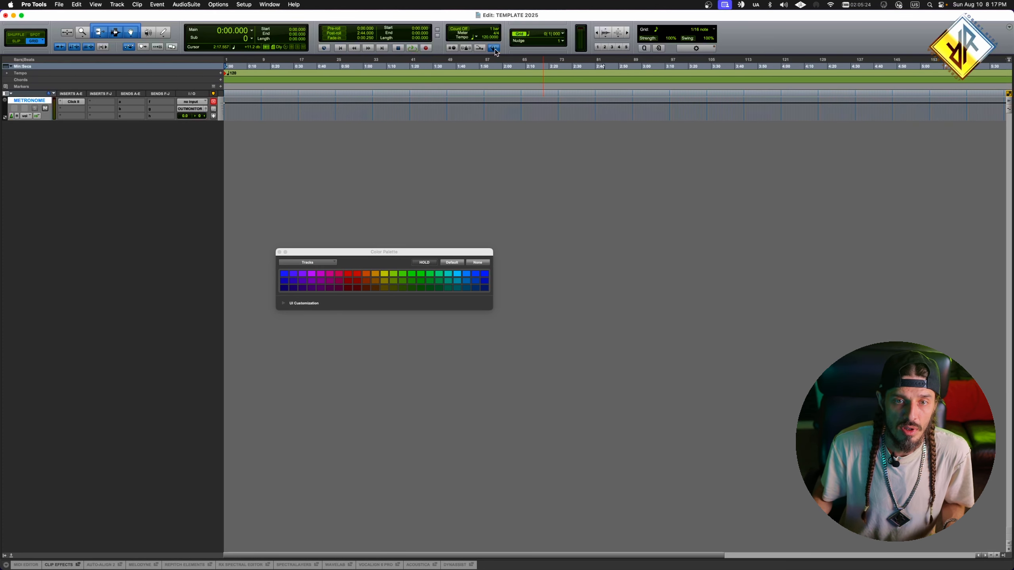
pyautogui.click(494, 49)
pyautogui.click(495, 49)
pyautogui.click(494, 50)
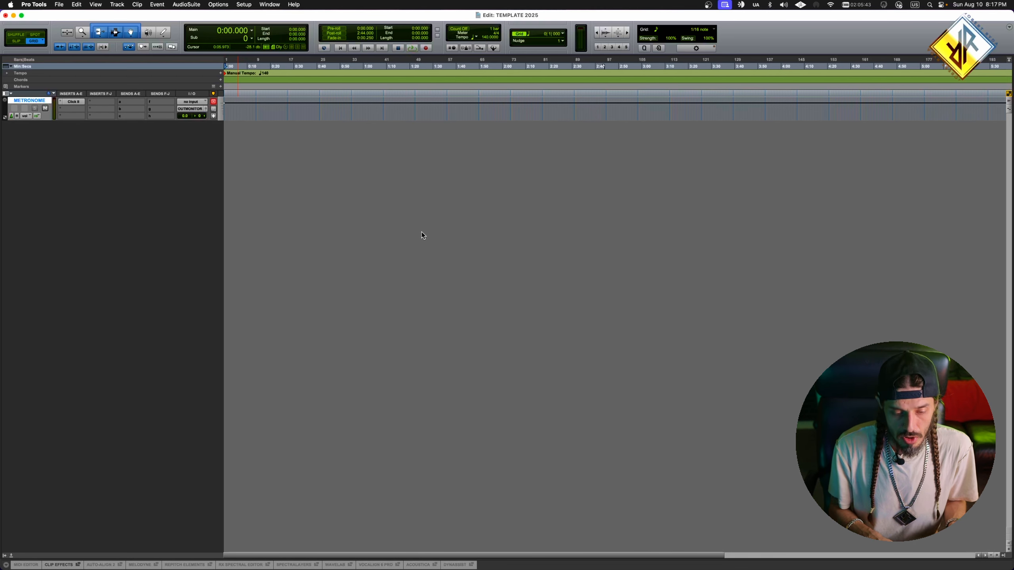
# - Start creating a batch of new tracks, with a Master Fader as the first one
pyautogui.click(117, 4)
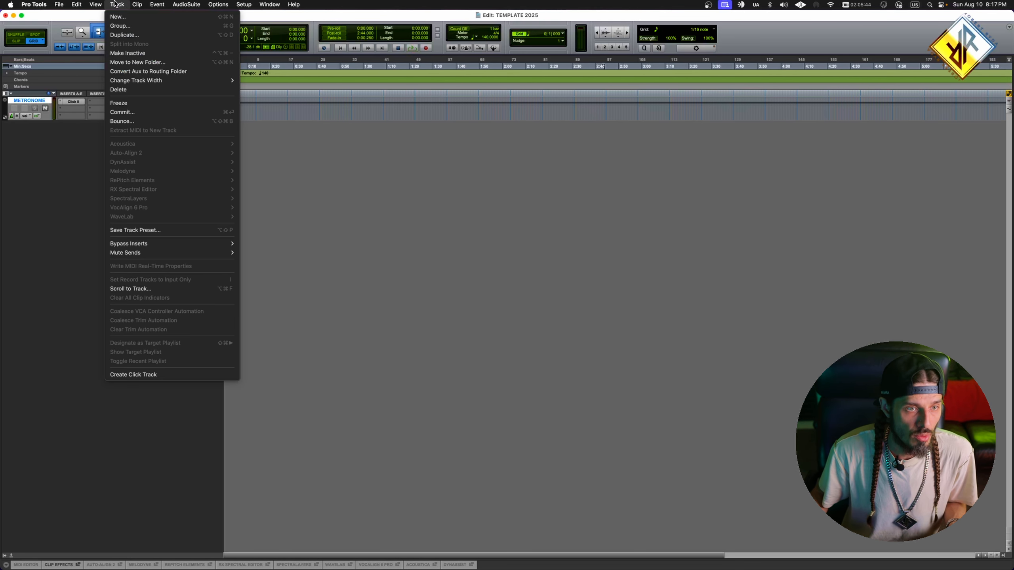
pyautogui.click(128, 19)
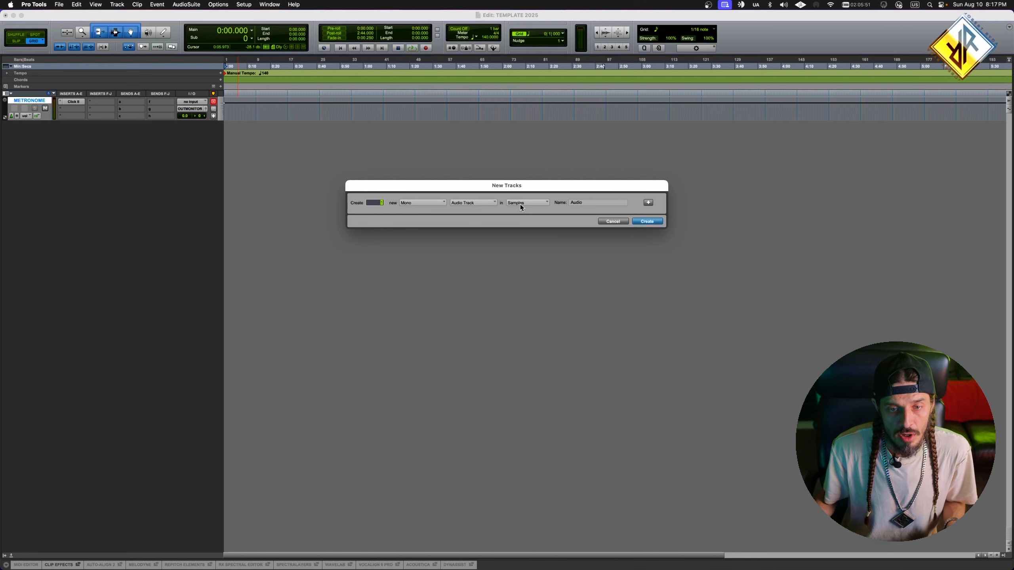
pyautogui.click(471, 205)
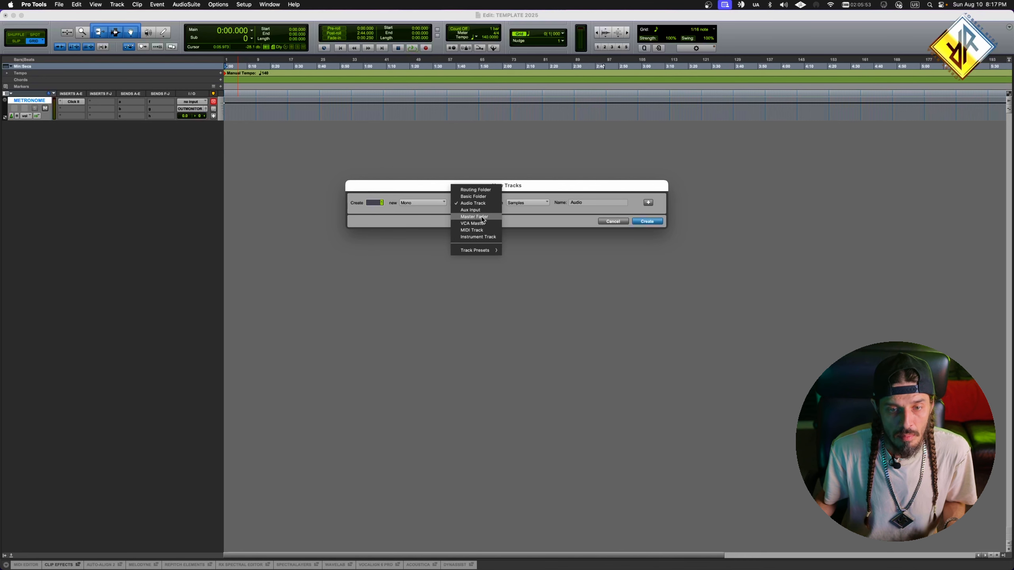
pyautogui.click(485, 217)
# - Name the new master fader ==MASTER and set its format to stereo
pyautogui.moveTo(590, 205); pyautogui.dragTo(535, 202)
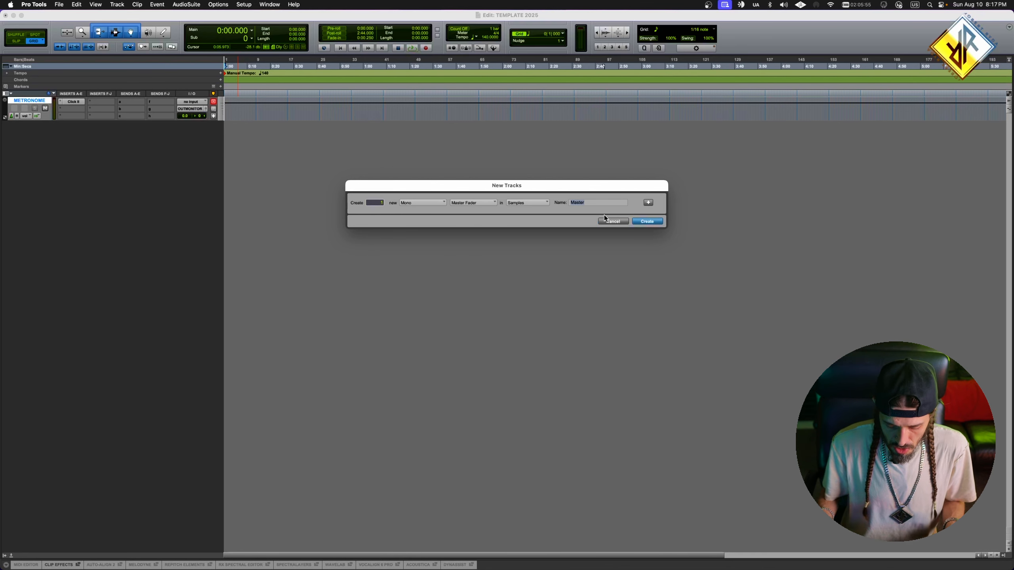
pyautogui.write('= MASTER')
pyautogui.click(574, 202)
pyautogui.press('BackSpace')
pyautogui.write('=')
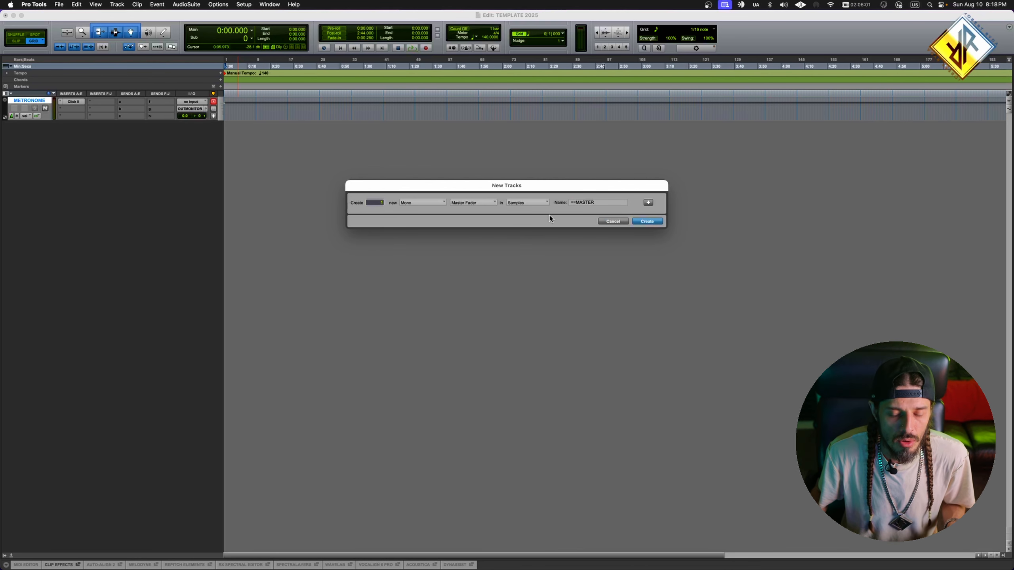
pyautogui.click(422, 202)
pyautogui.click(422, 210)
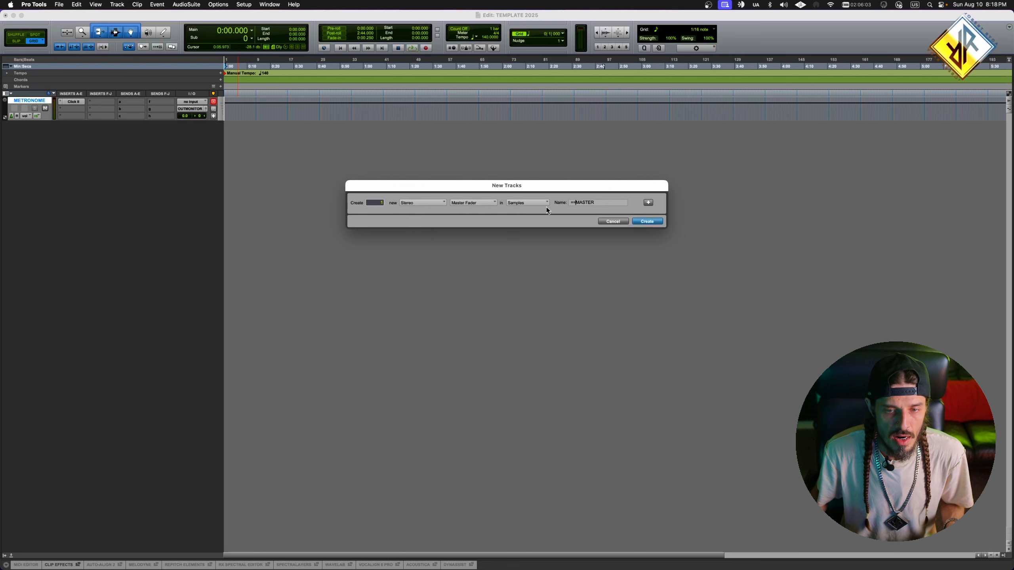
# - Add a stereo audio track named BEAT FULL to the batch of new tracks
pyautogui.click(647, 203)
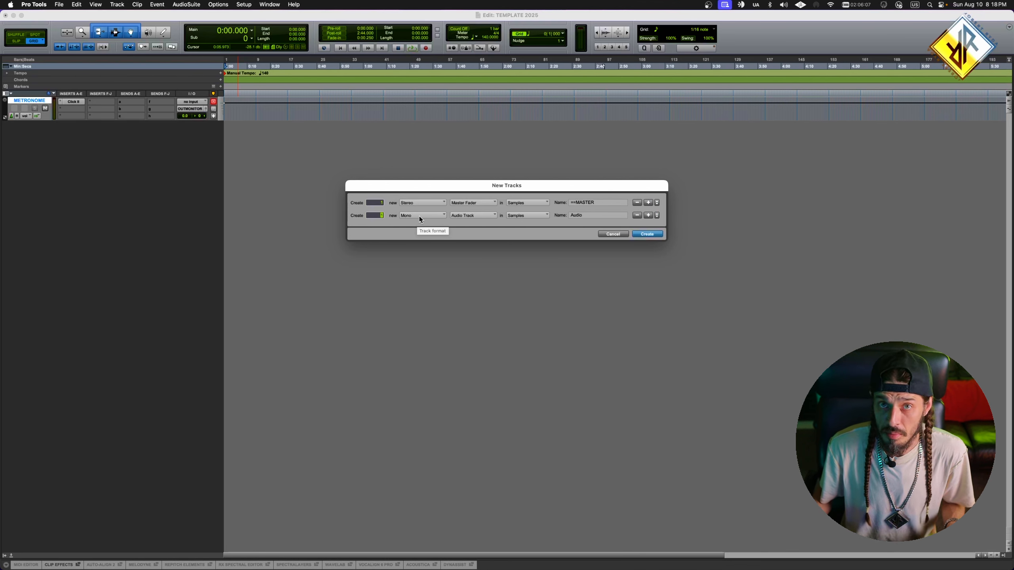
pyautogui.moveTo(417, 216); pyautogui.dragTo(418, 229)
pyautogui.press('Tab')
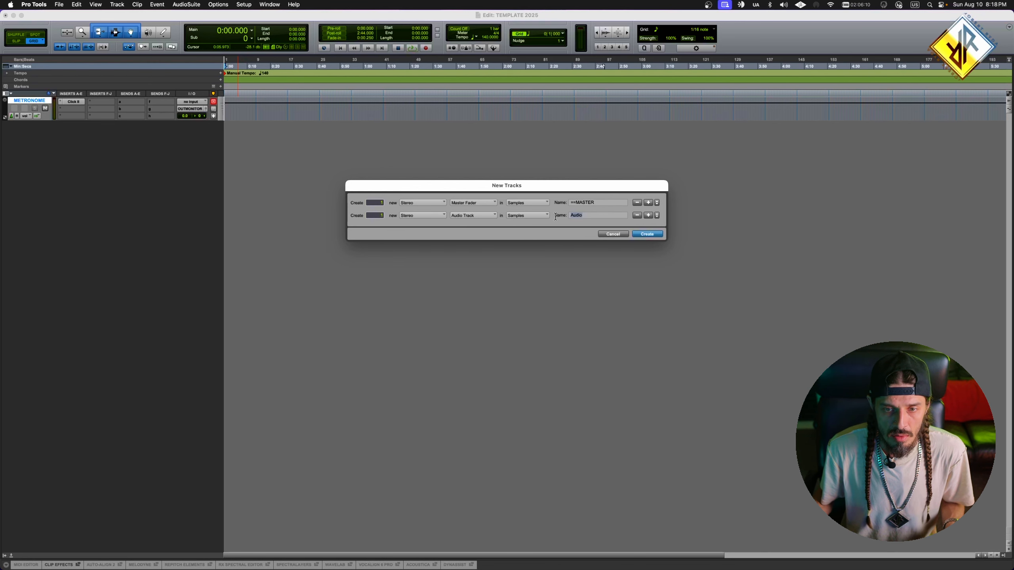
pyautogui.write('BEAT FULL')
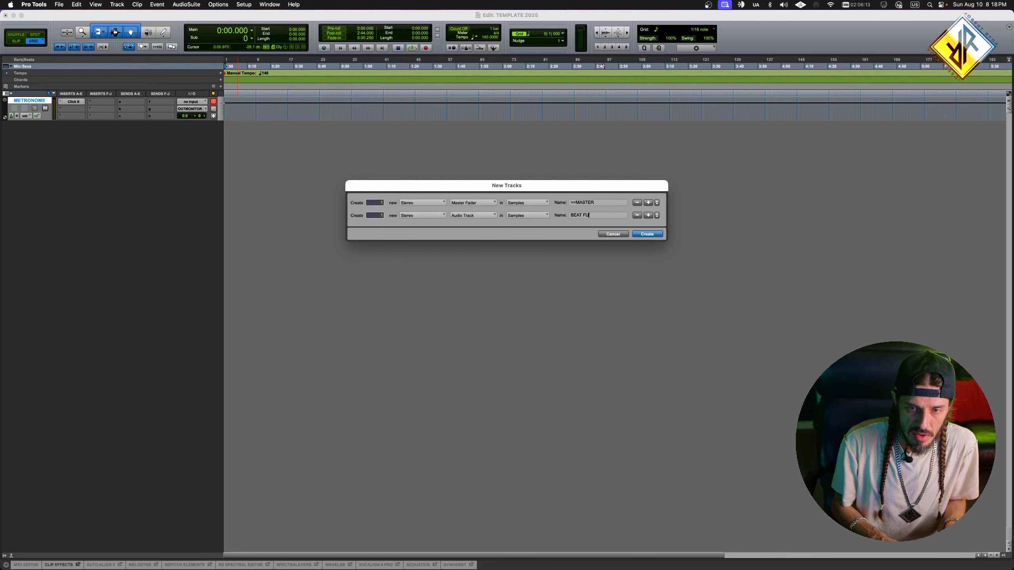
# - Add a row for mono audio tracks named MAIN to the batch
pyautogui.click(649, 216)
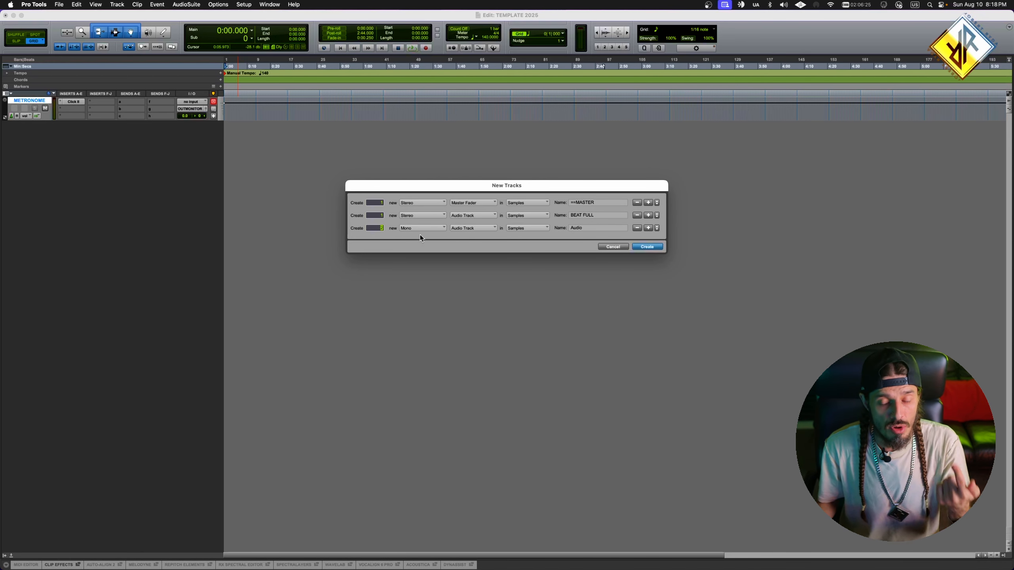
pyautogui.press('Tab')
pyautogui.write('MAIN')
# - Add two rows of mono audio tracks to the batch, named BACK and ADL
pyautogui.click(649, 227)
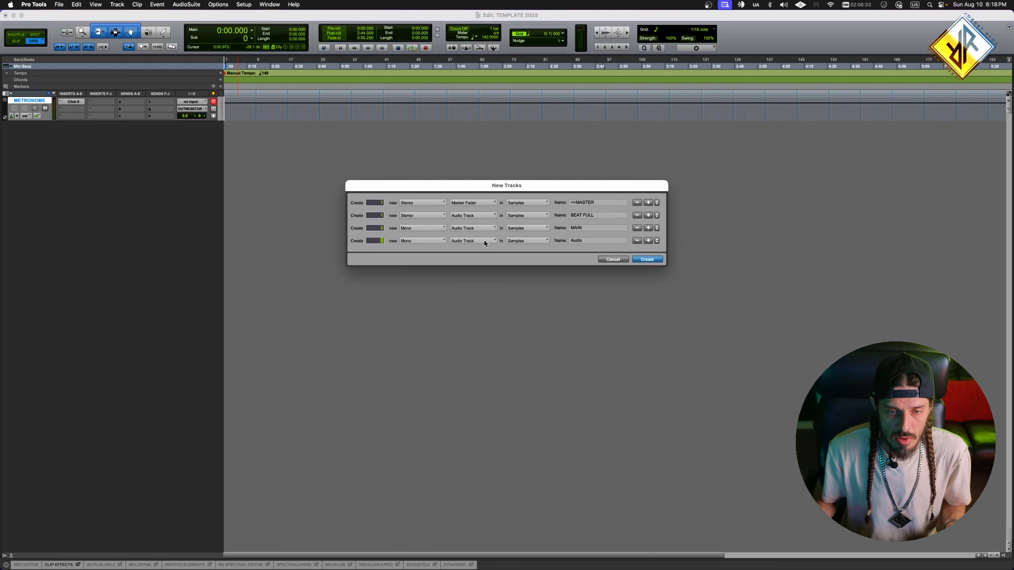
pyautogui.press('Tab')
pyautogui.click(373, 240)
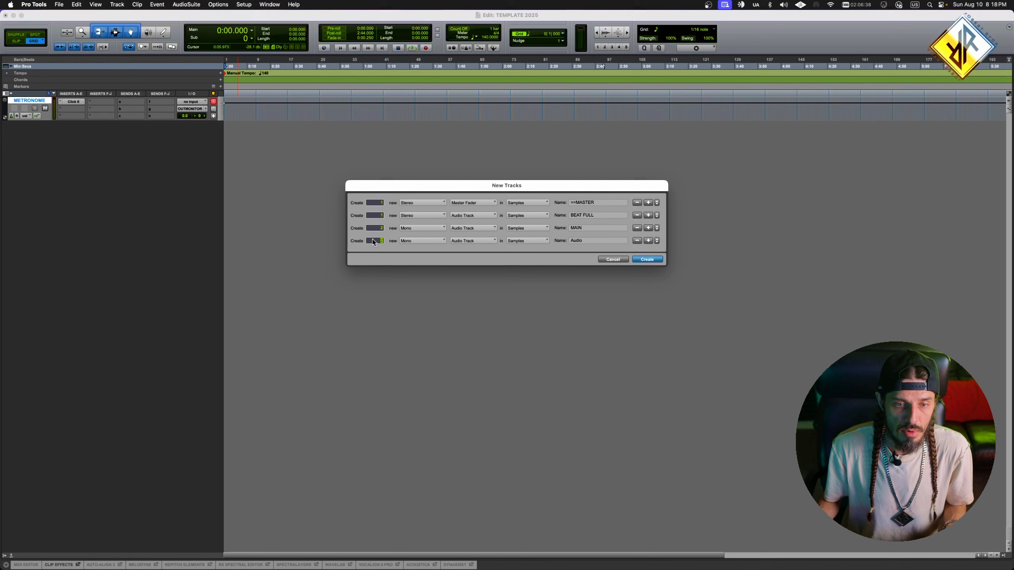
pyautogui.click(599, 240)
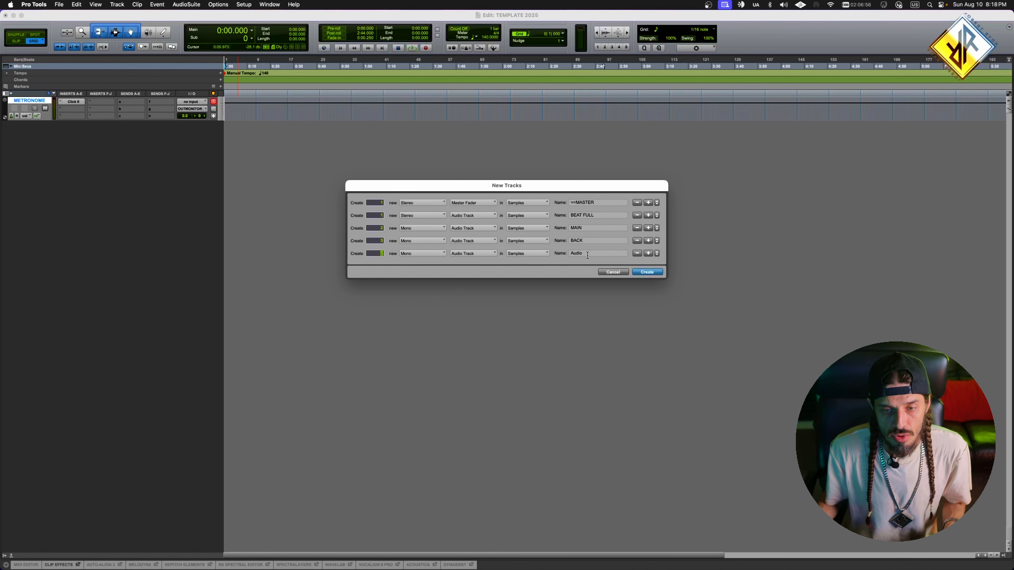
pyautogui.moveTo(587, 256); pyautogui.dragTo(560, 256)
pyautogui.write('ADL')
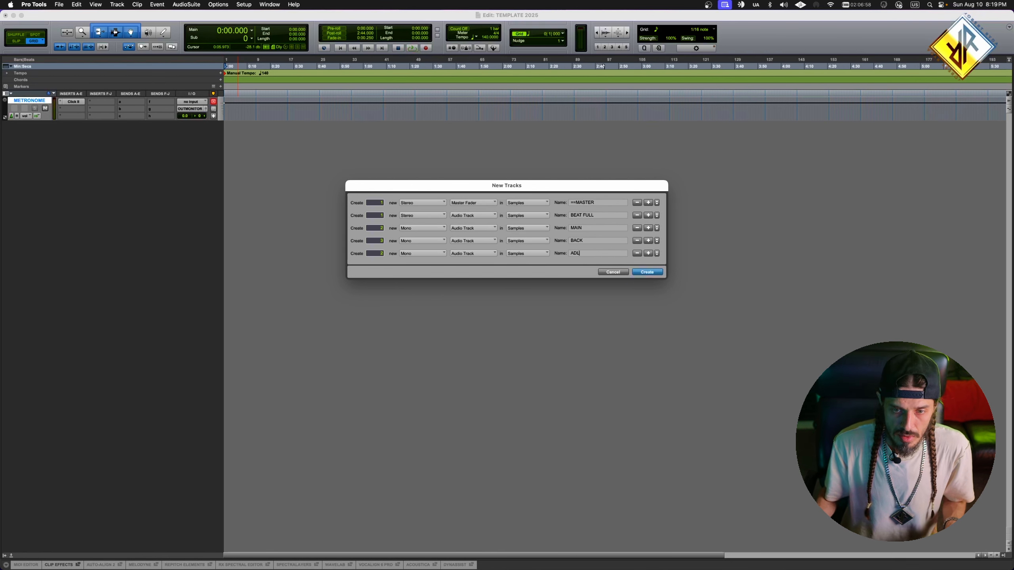
# - Add a stereo routing folder named =BEATALL to the batch of new tracks
pyautogui.click(647, 254)
pyautogui.click(472, 267)
pyautogui.click(480, 252)
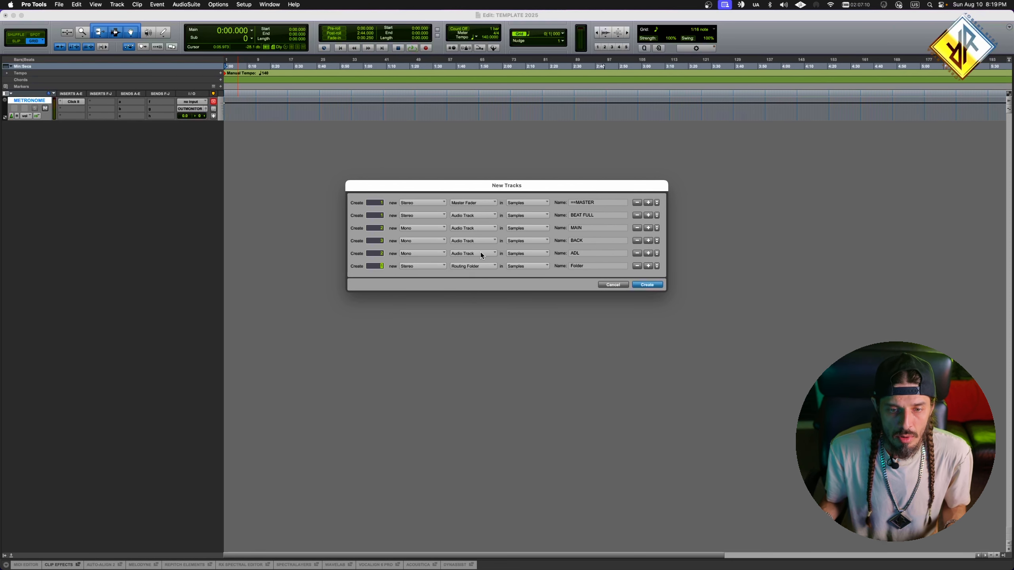
pyautogui.click(594, 266)
pyautogui.write('=BEATALL')
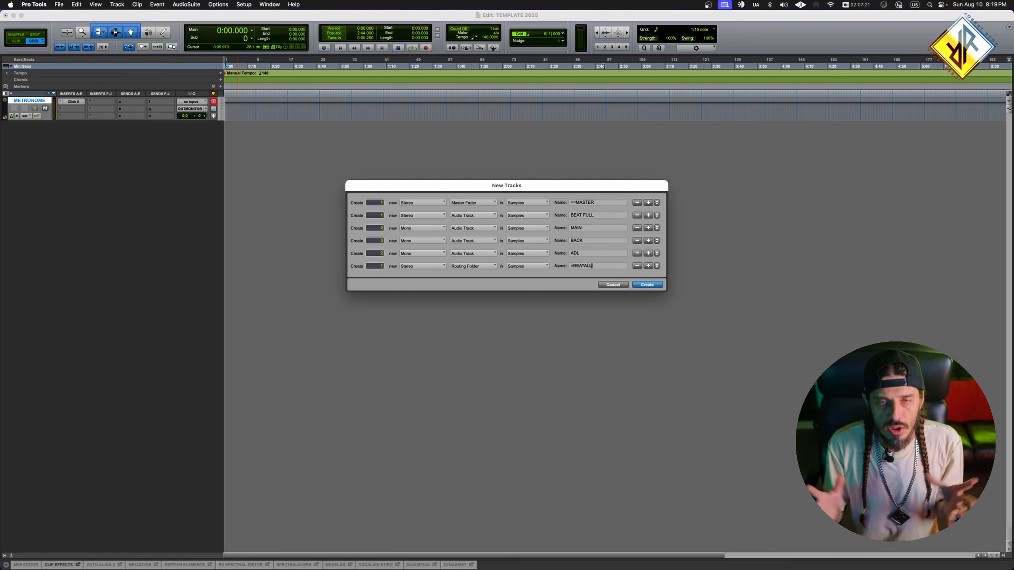
# - Add a second stereo routing folder named =VOCALL to the batch
pyautogui.click(647, 265)
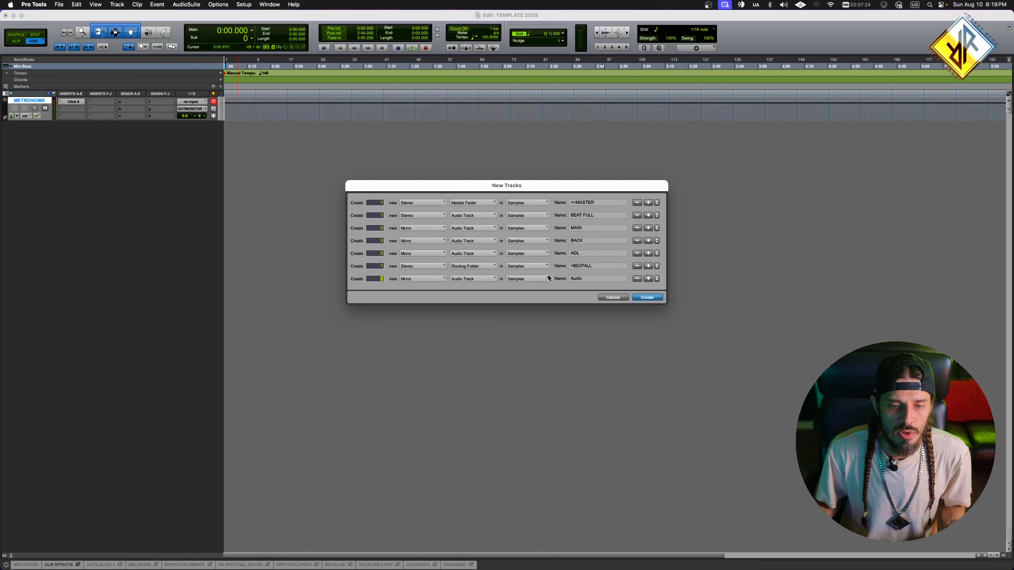
pyautogui.click(480, 279)
pyautogui.click(485, 266)
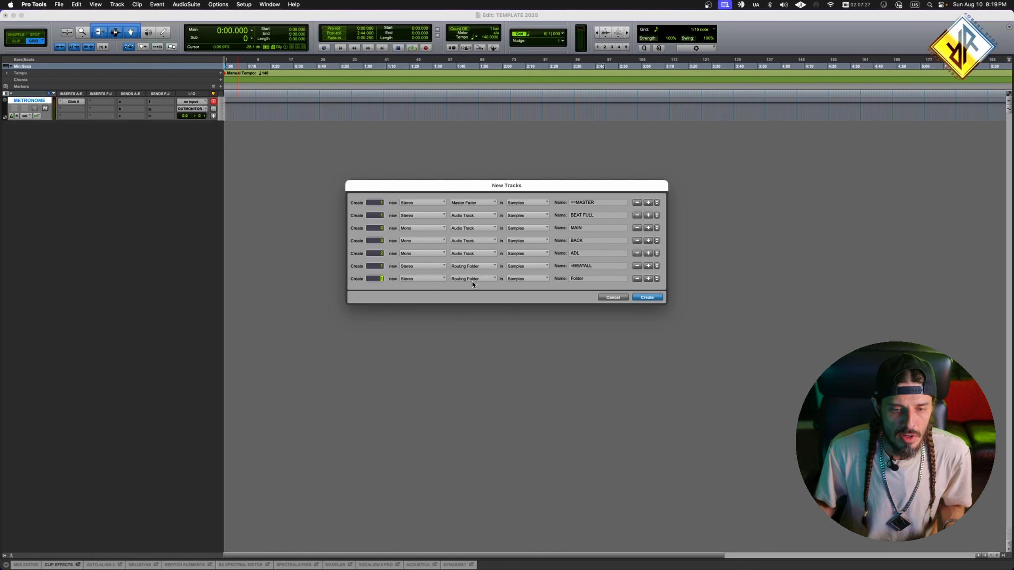
pyautogui.doubleClick(577, 278)
pyautogui.write('=VOCALL')
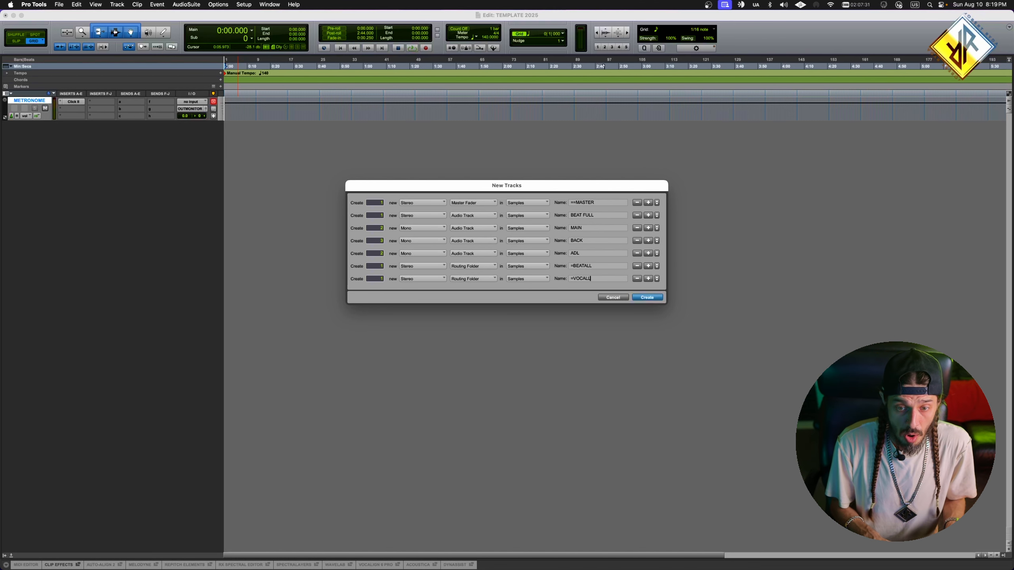
# - Add a stereo audio track for the reference song to the batch and name it REF
pyautogui.click(647, 279)
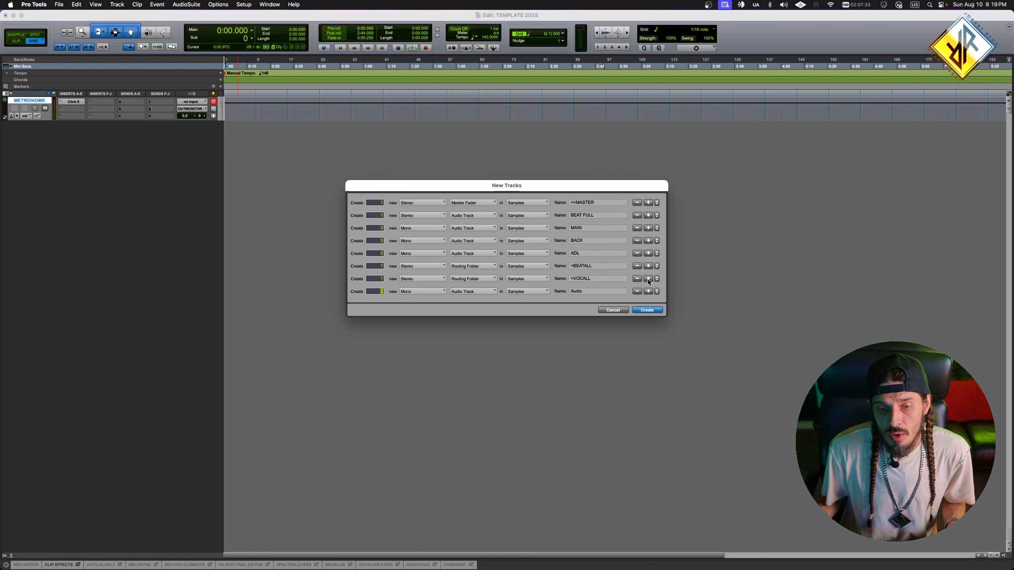
pyautogui.click(423, 291)
pyautogui.click(424, 304)
pyautogui.doubleClick(585, 291)
pyautogui.write('REFERENCE')
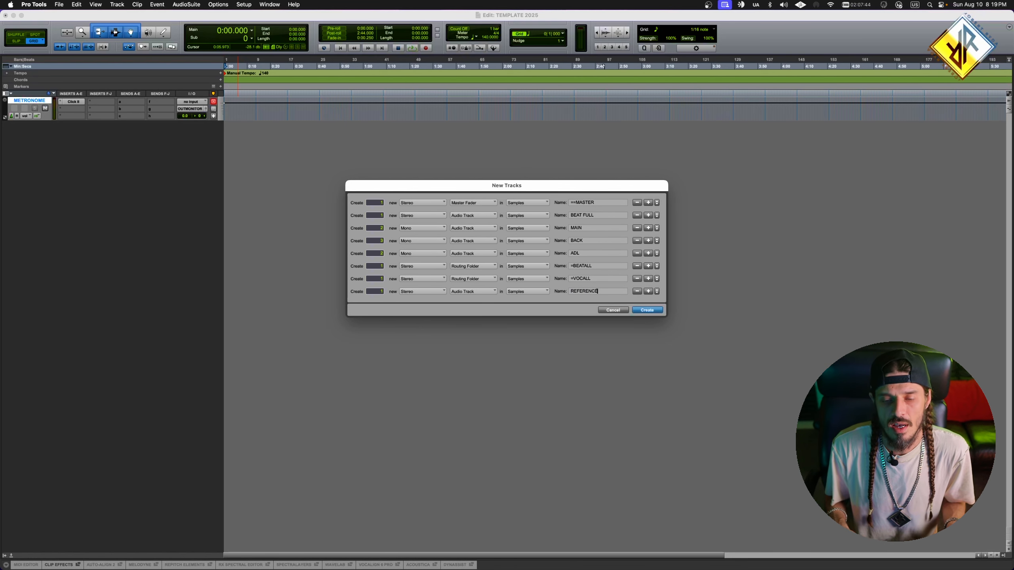
pyautogui.press('BackSpace')
pyautogui.press('BackSpace')
pyautogui.press('BackSpace')
pyautogui.press('BackSpace')
pyautogui.press('BackSpace')
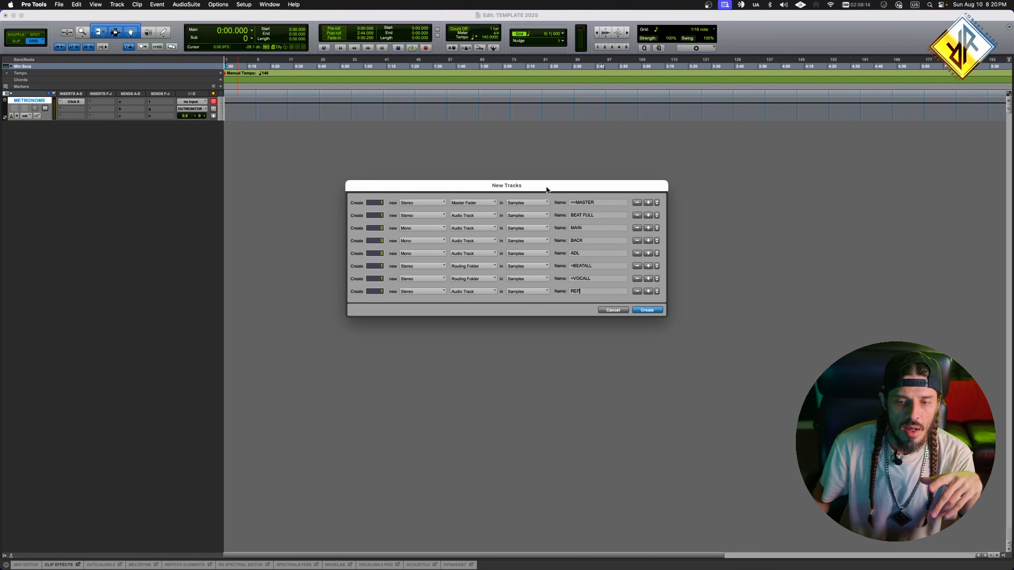
# - Add two mono audio tracks for the effects to the batch, named ±RVB and ±DLY
pyautogui.click(648, 291)
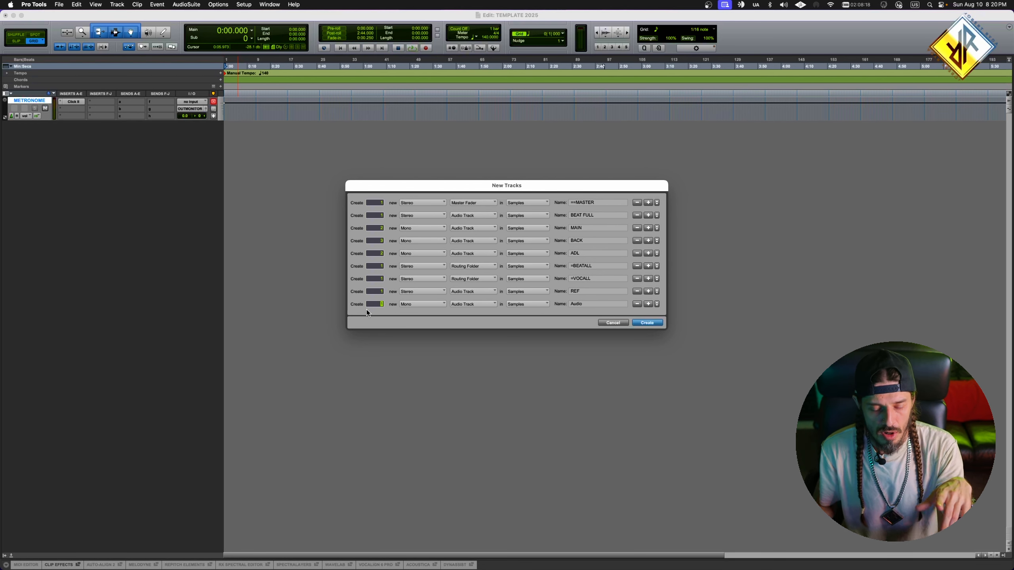
pyautogui.write('1')
pyautogui.moveTo(571, 304); pyautogui.dragTo(620, 315)
pyautogui.write('±RVB')
pyautogui.click(647, 304)
pyautogui.moveTo(570, 317); pyautogui.dragTo(620, 319)
pyautogui.write('±DLY')
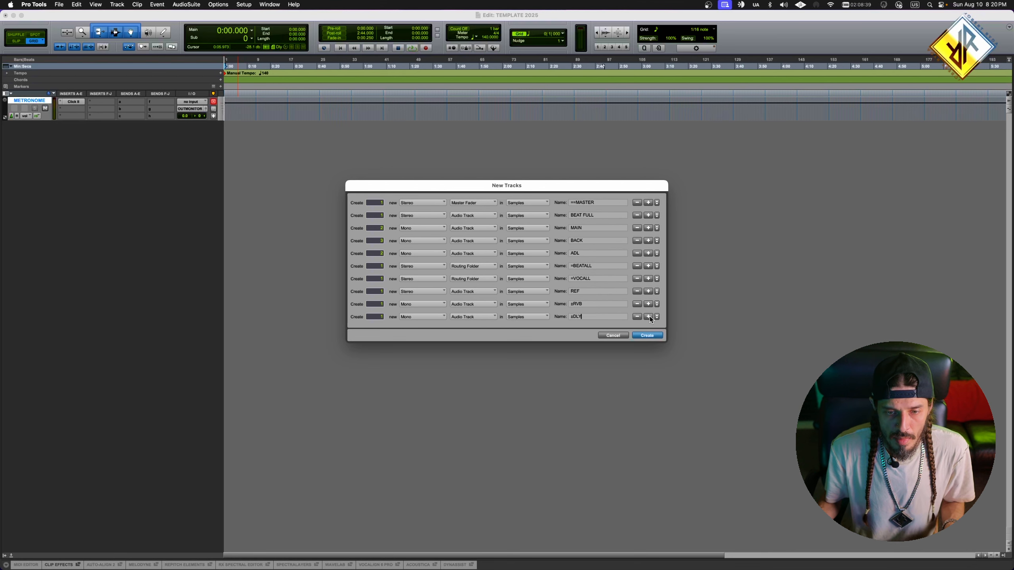
# - Add a stereo routing folder named =FXALL to the batch and create all the tracks
pyautogui.click(648, 316)
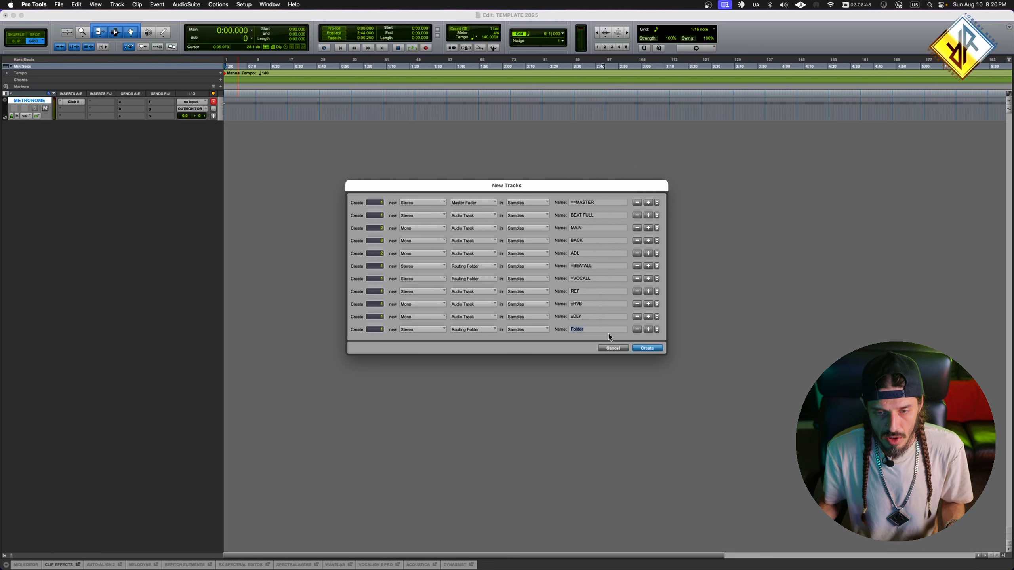
pyautogui.write('=FXALL')
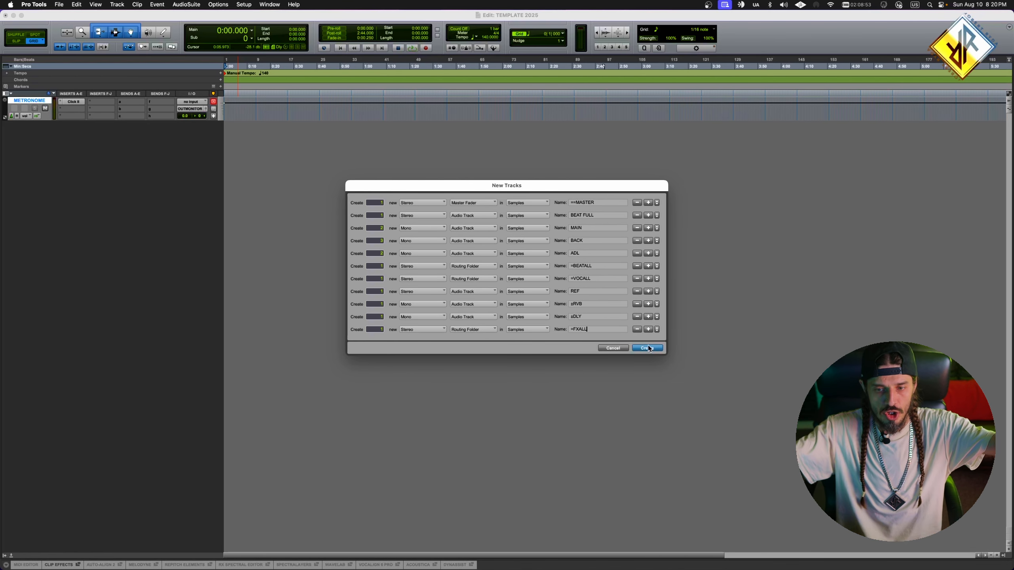
pyautogui.press('Return')
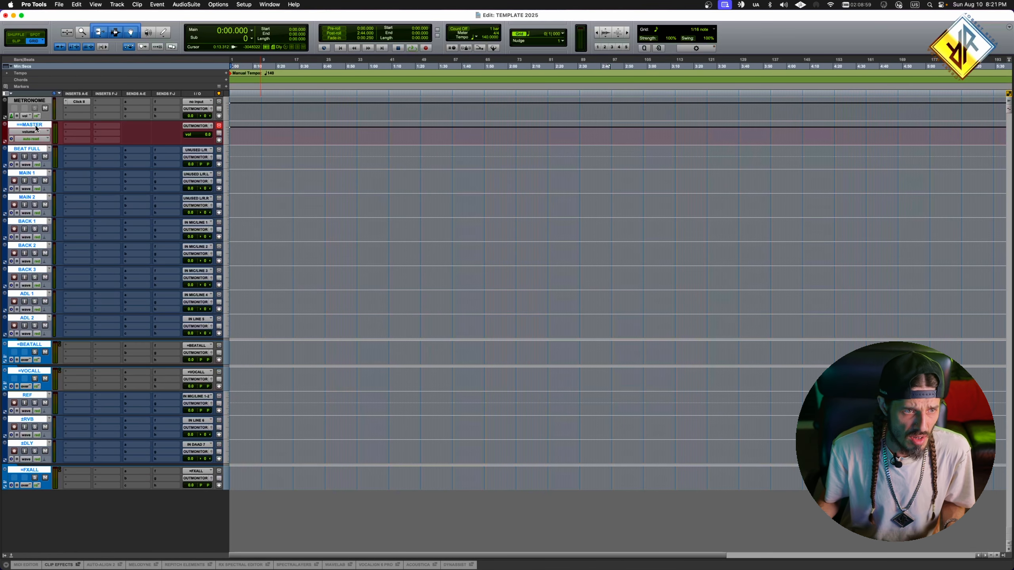
# - Color the ==MASTER fader bright purple and move it below all the other tracks
pyautogui.click(34, 127)
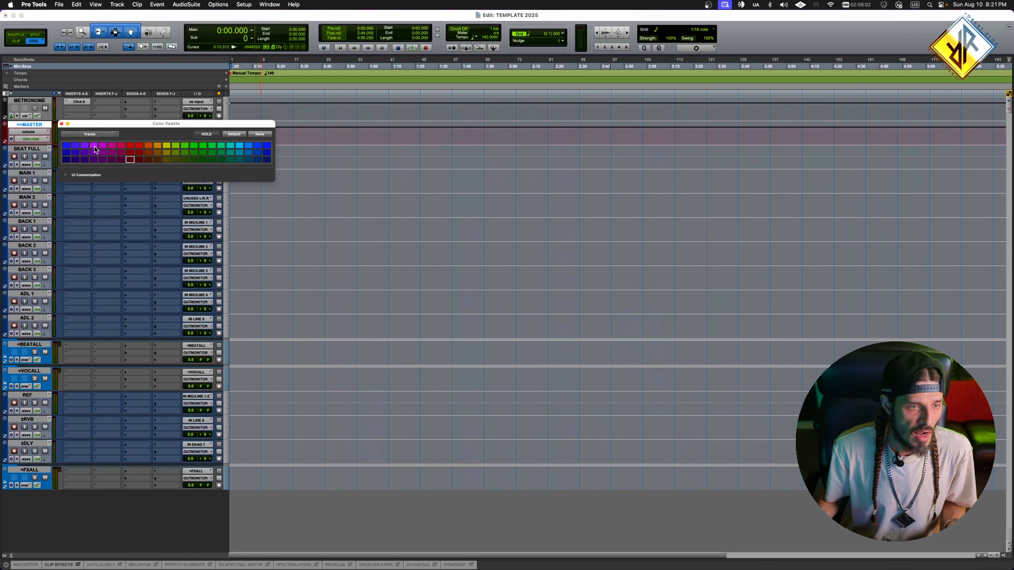
pyautogui.click(93, 145)
pyautogui.moveTo(38, 126); pyautogui.dragTo(61, 499)
# - Color the REF track dark teal and move it directly below METRONOME
pyautogui.click(35, 374)
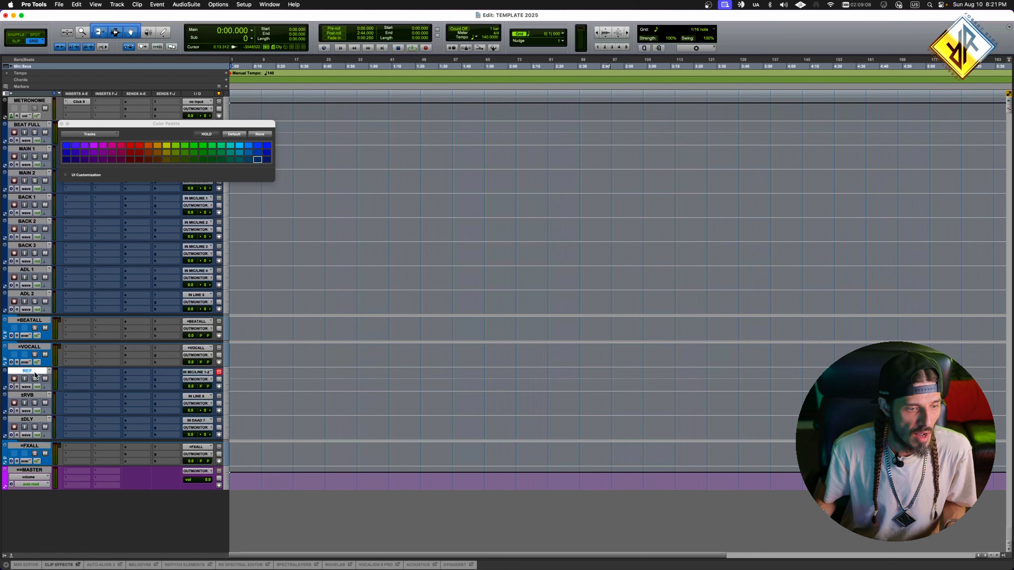
pyautogui.click(231, 159)
pyautogui.moveTo(31, 371); pyautogui.dragTo(30, 126)
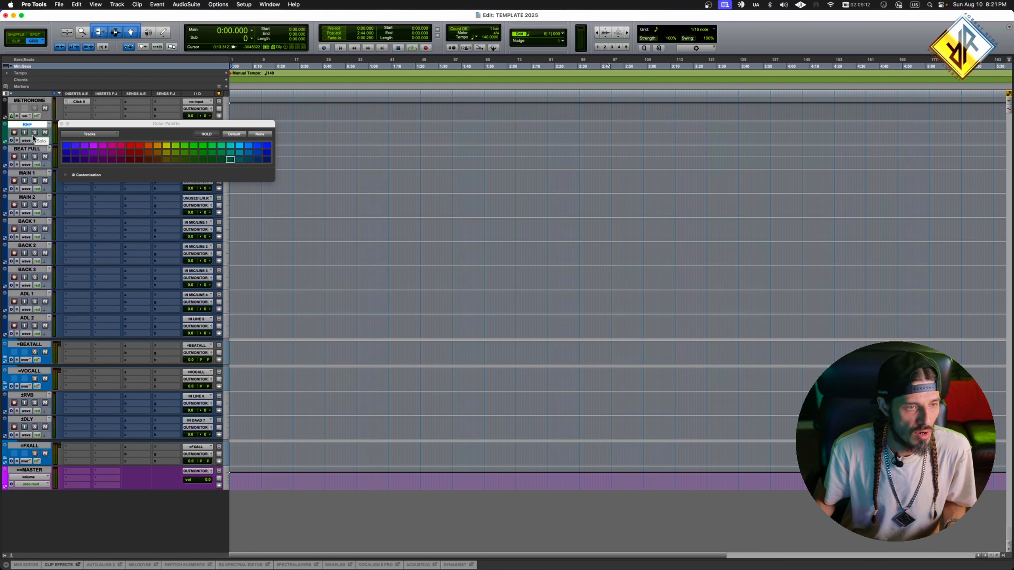
# - Color the =BEATALL, =VOCALL and =FXALL routing folders violet
pyautogui.click(36, 345)
pyautogui.keyDown('super'); pyautogui.click(34, 371); pyautogui.keyUp('super')
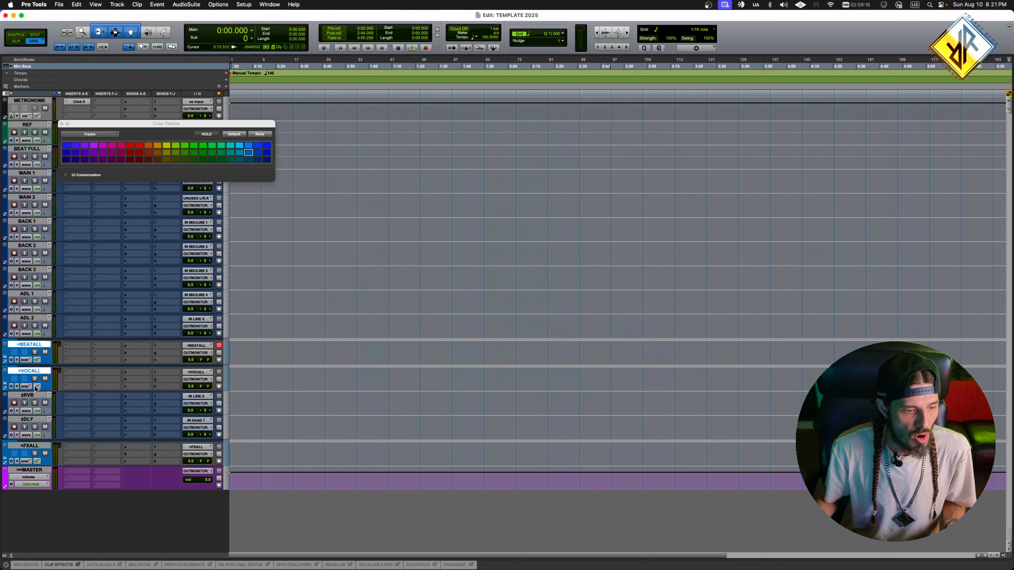
pyautogui.keyDown('super'); pyautogui.click(37, 445); pyautogui.keyUp('super')
pyautogui.click(84, 145)
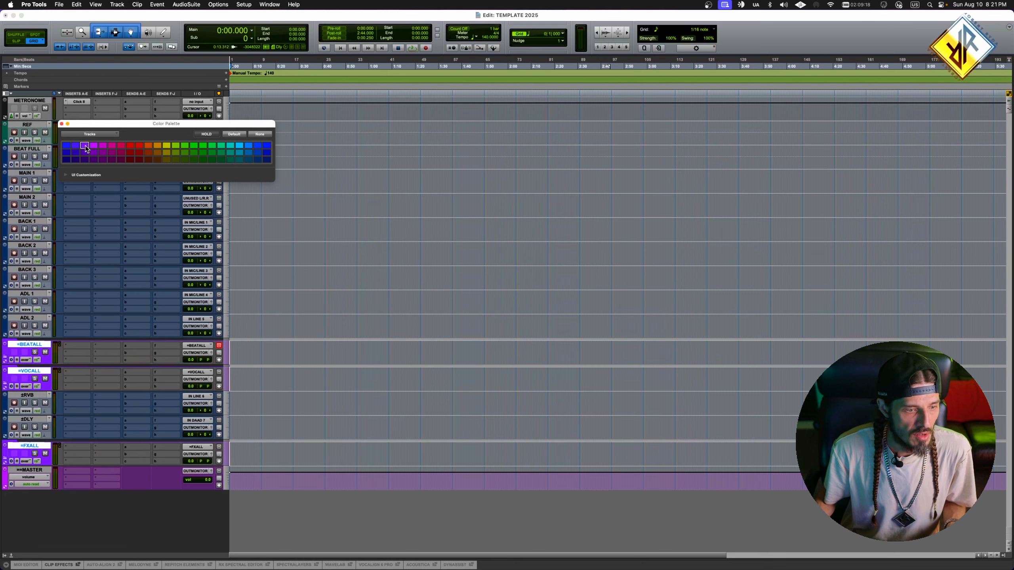
# - Color the ±RVB and ±DLY tracks turquoise
pyautogui.click(36, 396)
pyautogui.keyDown('shift'); pyautogui.click(35, 419); pyautogui.keyUp('shift')
pyautogui.click(230, 145)
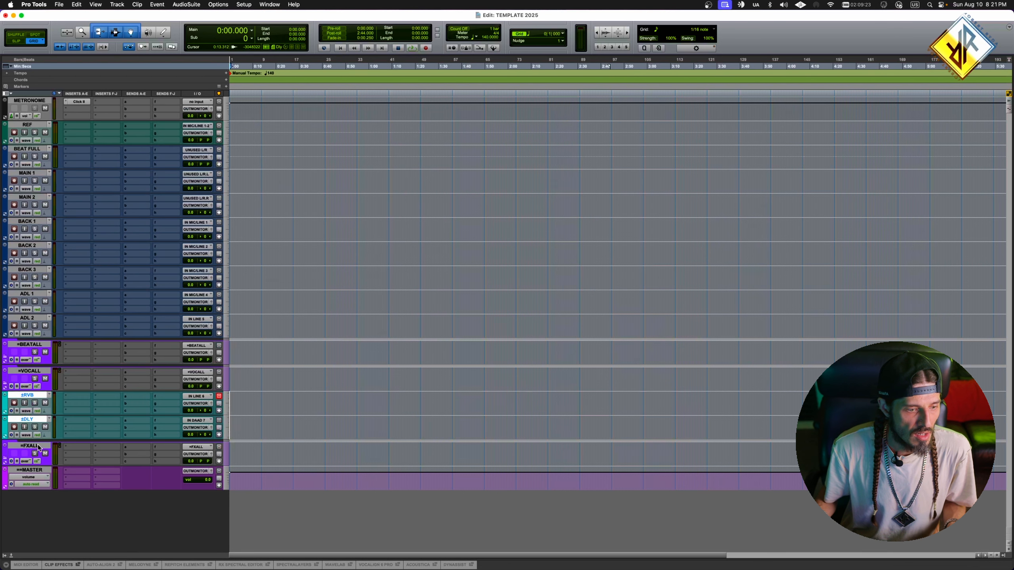
# - Color the two ADL tracks light blue and the three BACK tracks orange
pyautogui.click(35, 319)
pyautogui.keyDown('shift'); pyautogui.click(35, 294); pyautogui.keyUp('shift')
pyautogui.click(299, 302)
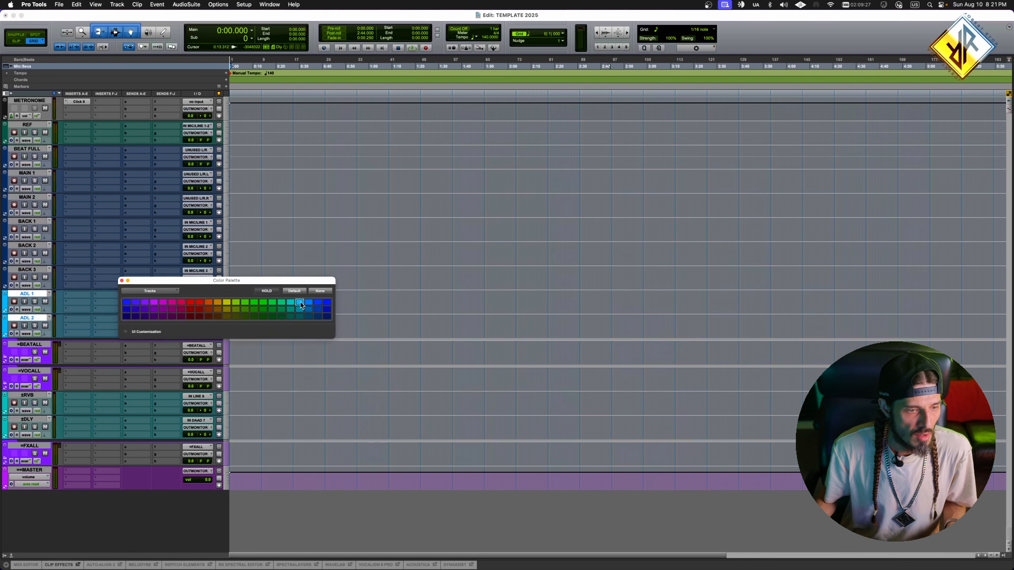
pyautogui.click(35, 269)
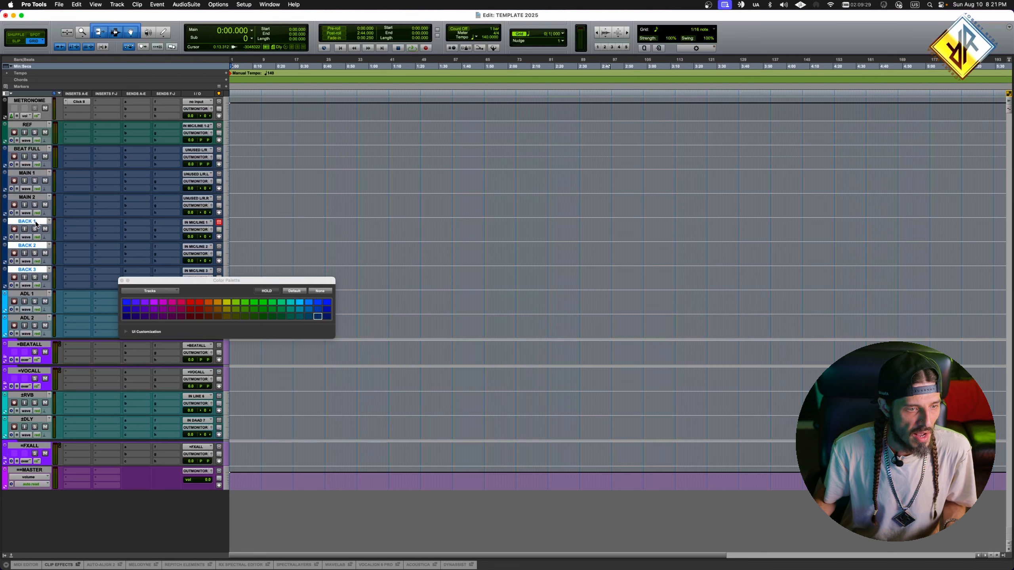
pyautogui.click(208, 302)
# - Color the two MAIN tracks yellow and the BEAT FULL track dark red
pyautogui.moveTo(40, 197); pyautogui.dragTo(38, 173)
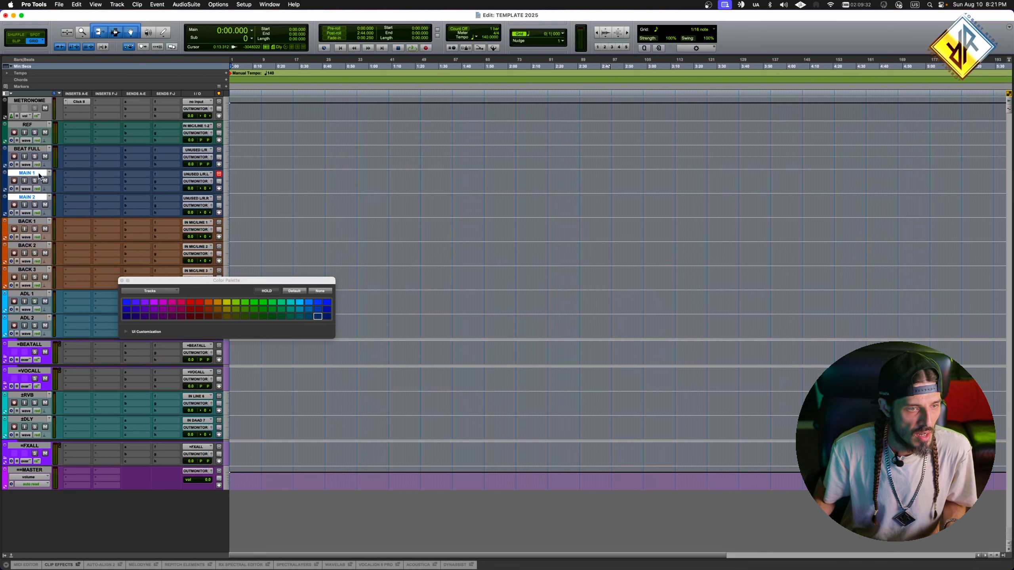
pyautogui.click(226, 302)
pyautogui.click(34, 148)
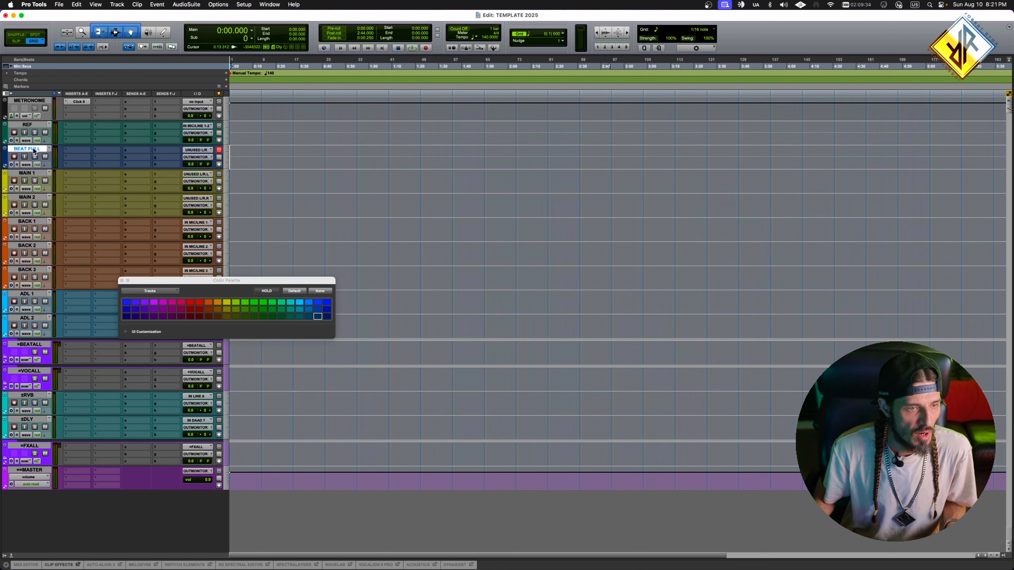
pyautogui.click(198, 316)
pyautogui.moveTo(213, 286); pyautogui.dragTo(371, 239)
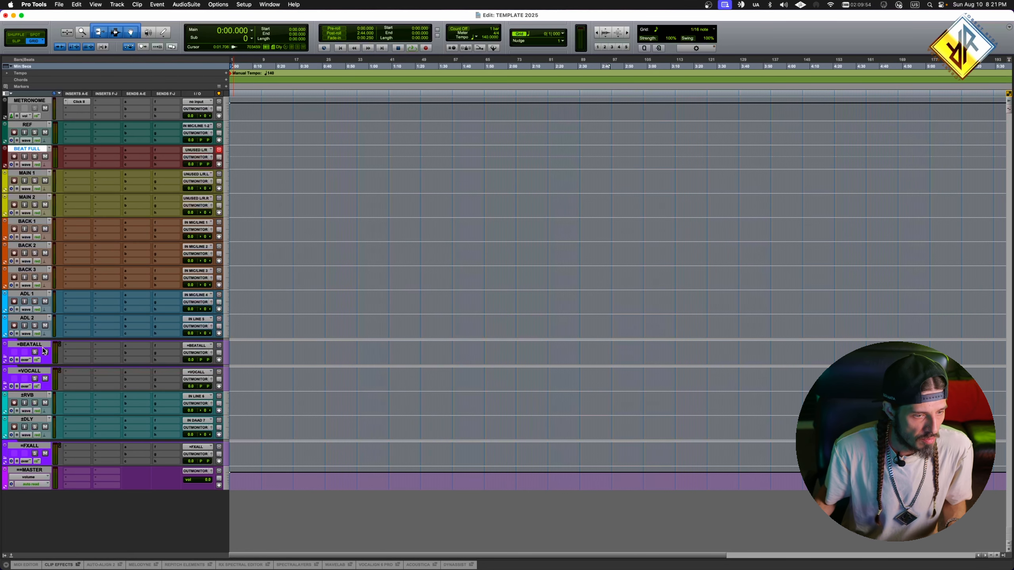
# - Move the =BEATALL folder above BEAT FULL and the =VOCALL folder above MAIN 1
pyautogui.moveTo(29, 344); pyautogui.dragTo(29, 148)
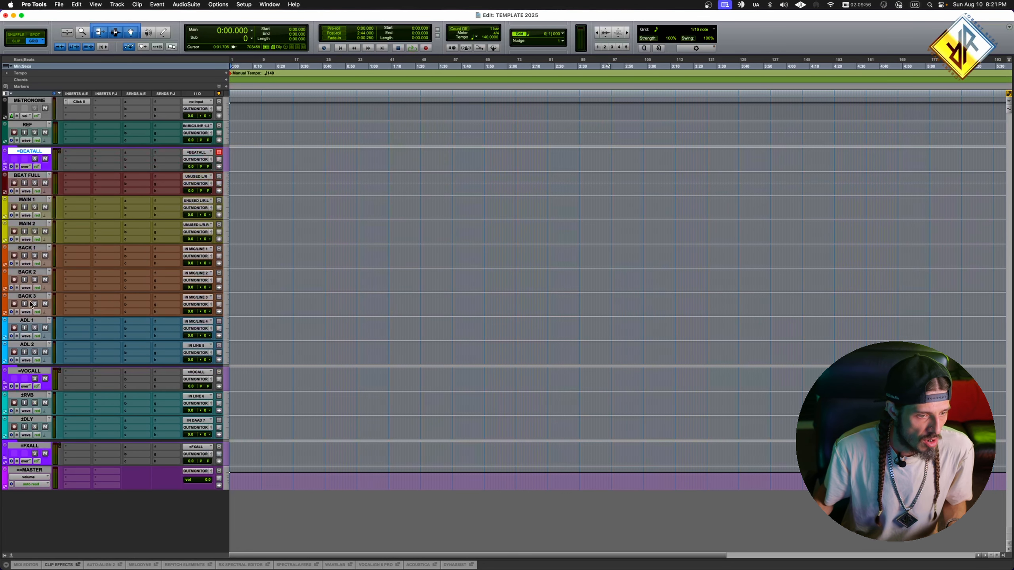
pyautogui.moveTo(29, 371); pyautogui.dragTo(30, 200)
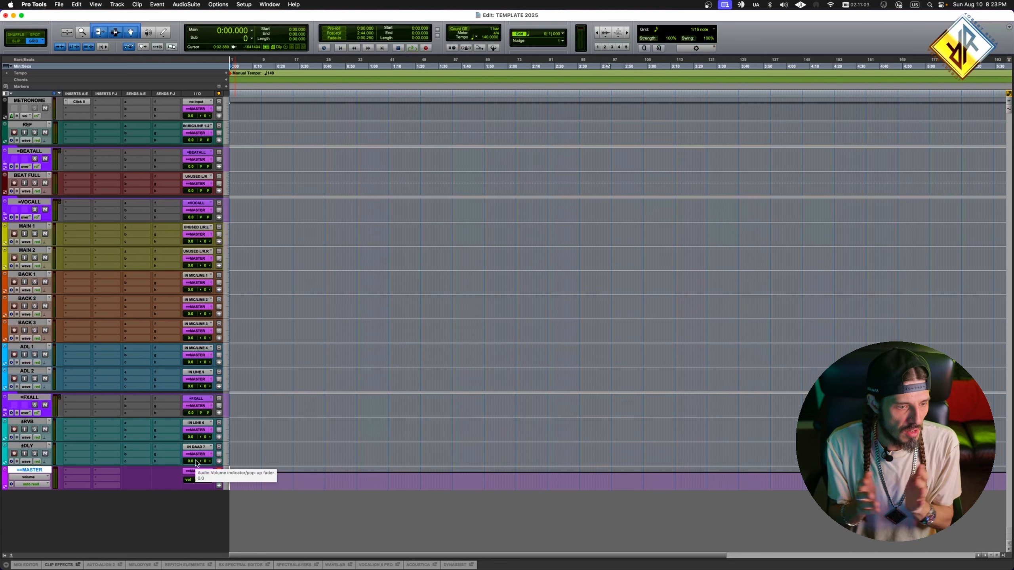
# - Place the BEAT FULL track inside the =BEATALL folder
pyautogui.hscroll(5, 195, 463)
pyautogui.click(35, 153)
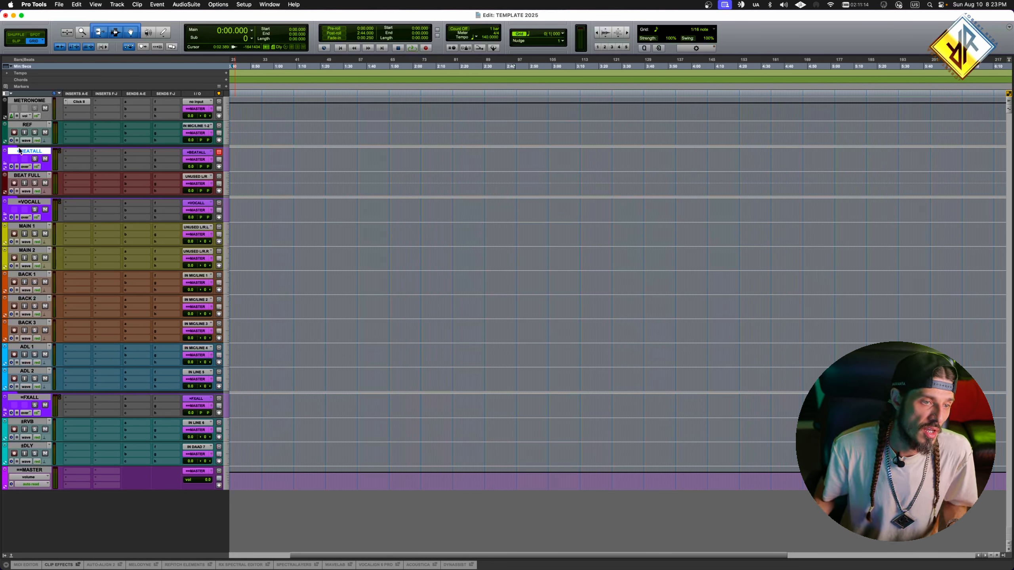
pyautogui.click(36, 177)
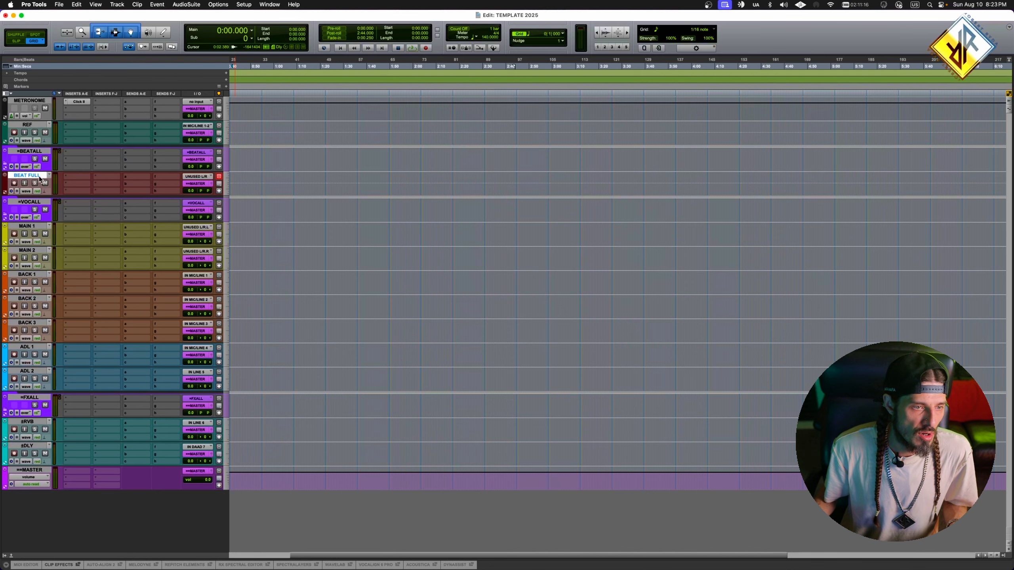
pyautogui.moveTo(33, 178); pyautogui.dragTo(33, 160)
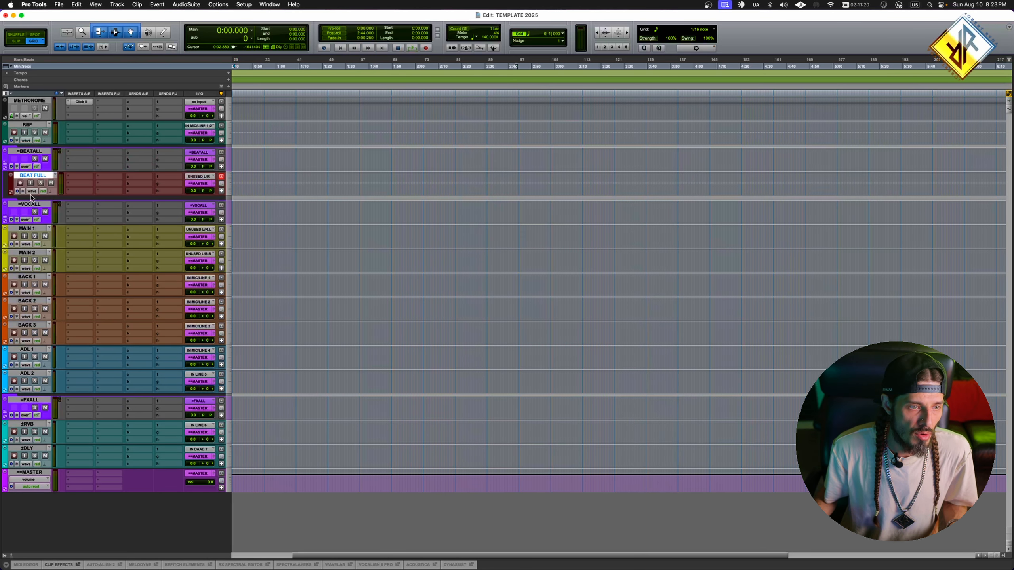
# - Place the tracks MAIN 1 through ADL 2 inside =VOCALL, and ±RVB and ±DLY inside =FXALL
pyautogui.click(29, 229)
pyautogui.keyDown('shift'); pyautogui.click(37, 374); pyautogui.keyUp('shift')
pyautogui.moveTo(33, 230); pyautogui.dragTo(33, 217)
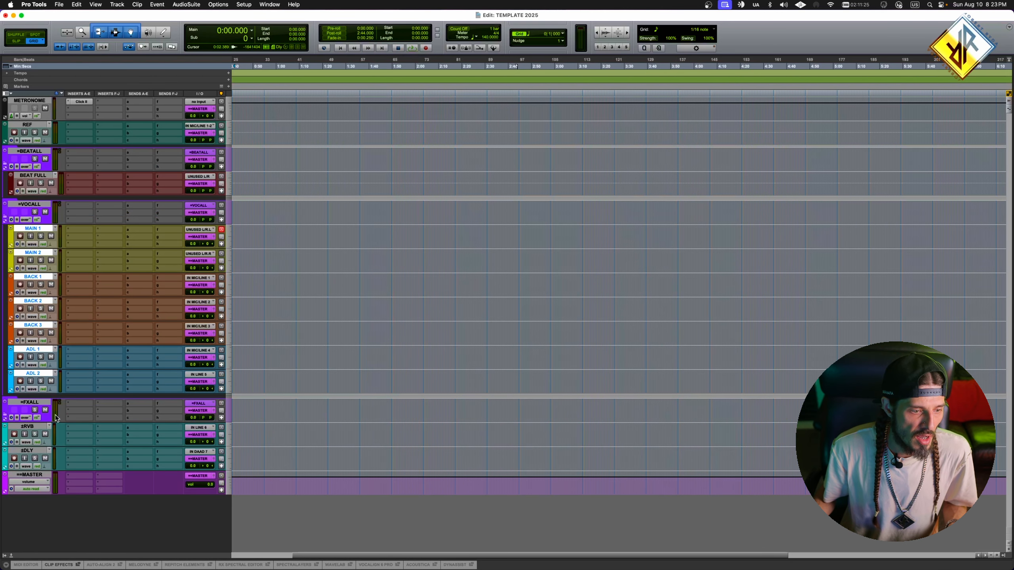
pyautogui.keyDown('shift'); pyautogui.click(36, 451); pyautogui.keyUp('shift')
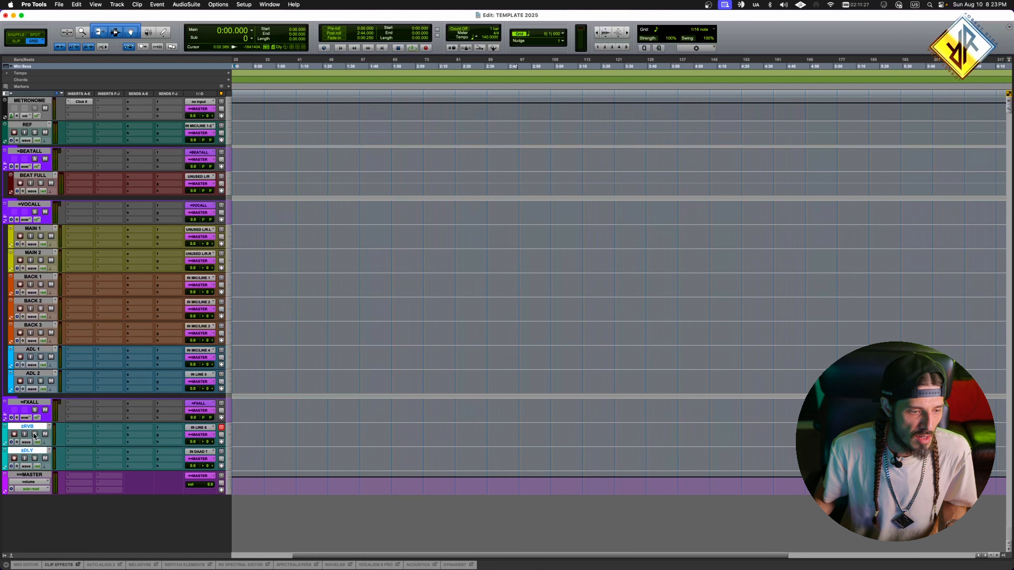
pyautogui.moveTo(35, 429); pyautogui.dragTo(37, 415)
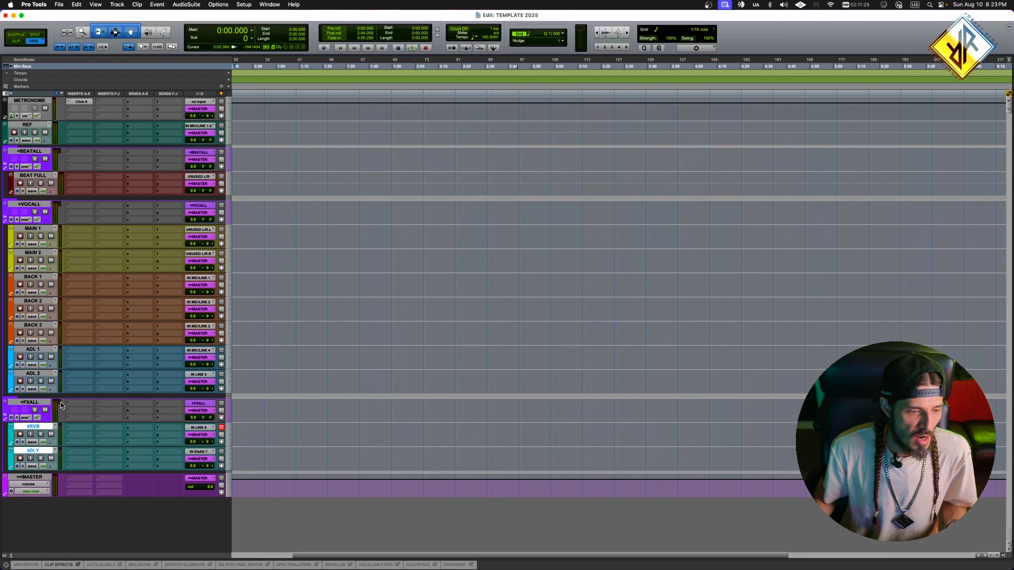
# - Collapse and reopen the routing folders to check which tracks they contain
pyautogui.click(5, 417)
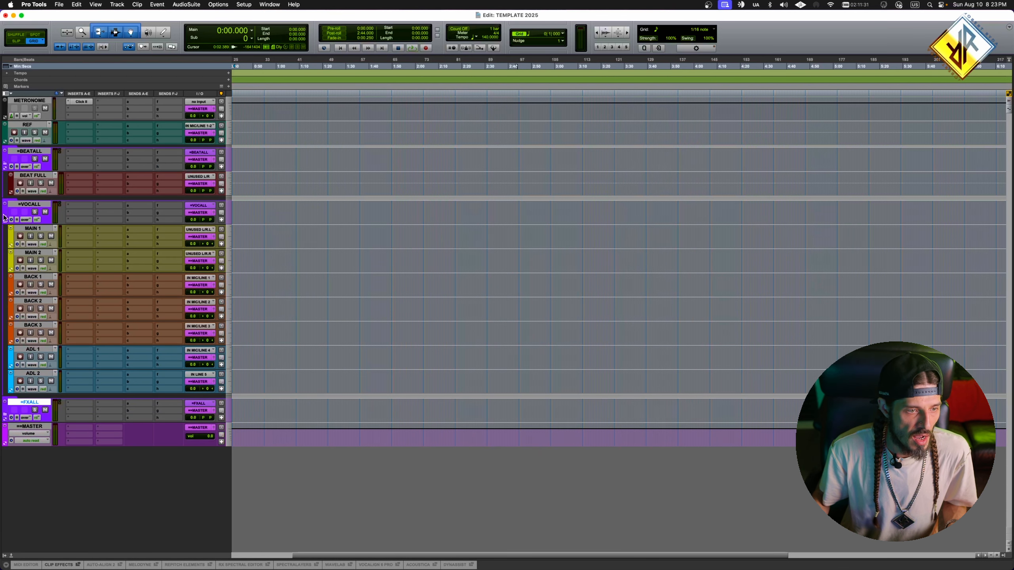
pyautogui.click(5, 220)
pyautogui.click(8, 166)
pyautogui.click(8, 165)
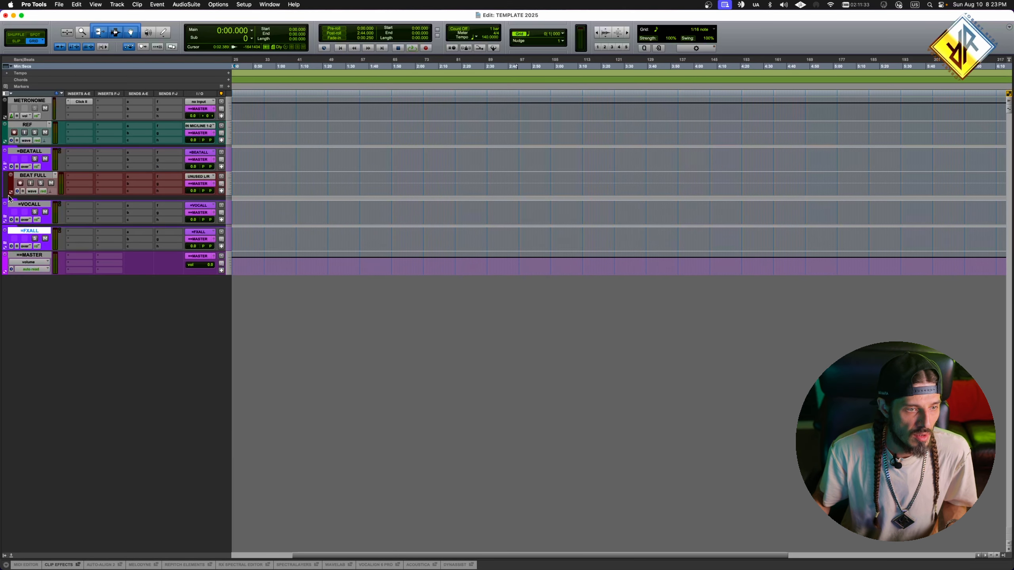
pyautogui.click(5, 219)
pyautogui.click(5, 416)
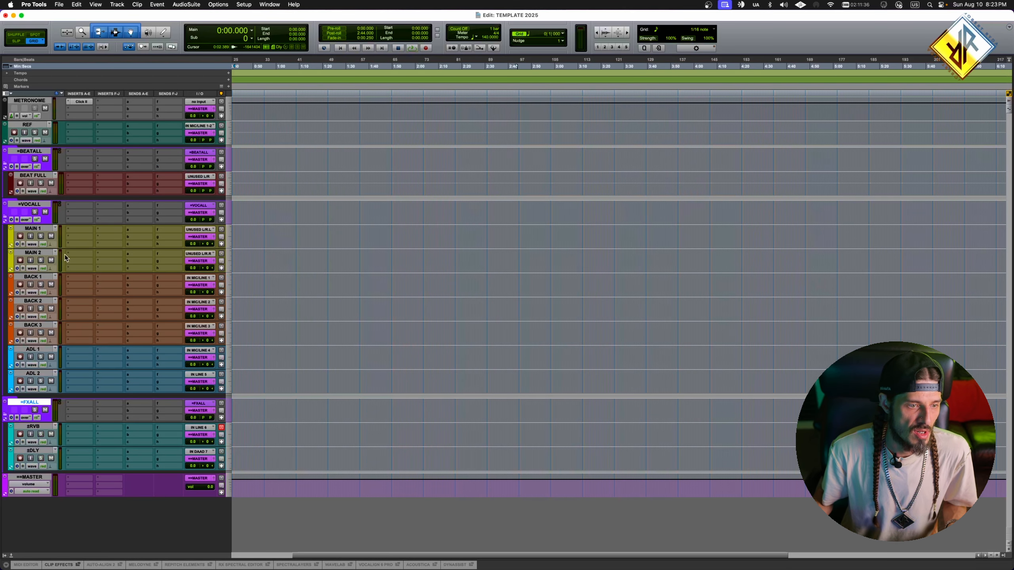
# - Route the BEAT FULL track's output to the stereo bus =BEATALL
pyautogui.click(43, 174)
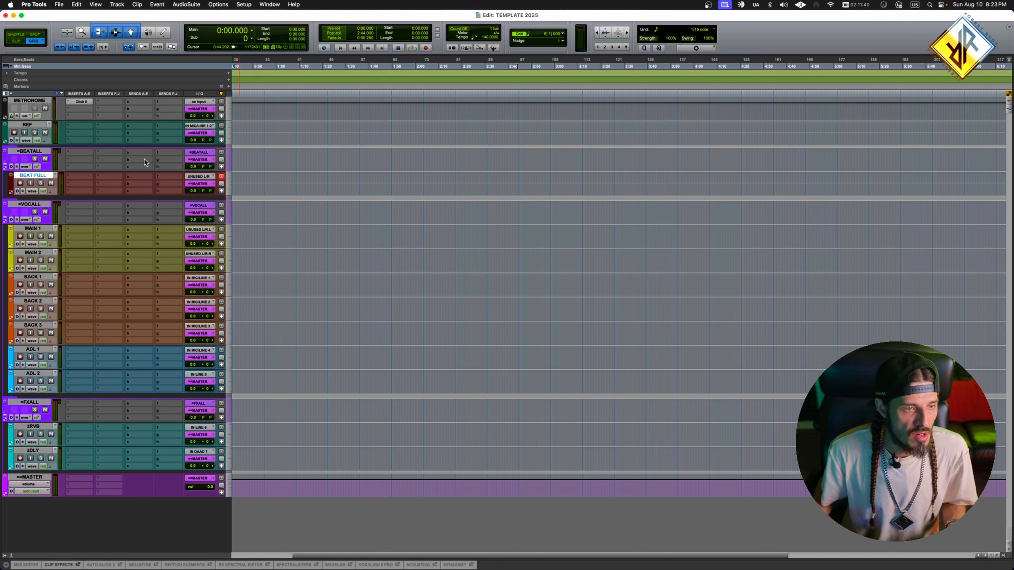
pyautogui.click(203, 187)
pyautogui.moveTo(207, 216)
pyautogui.moveTo(256, 224)
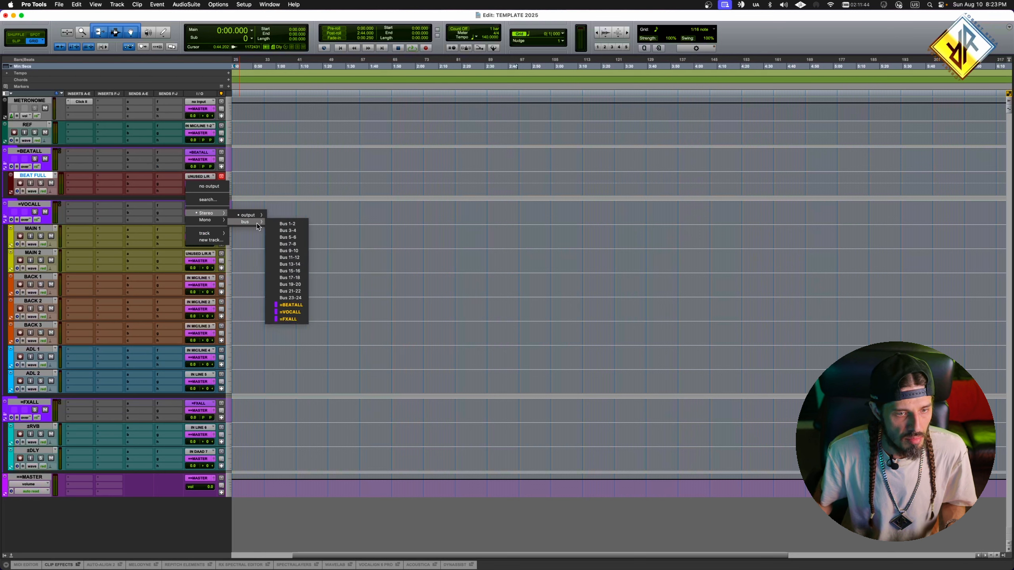
pyautogui.click(297, 304)
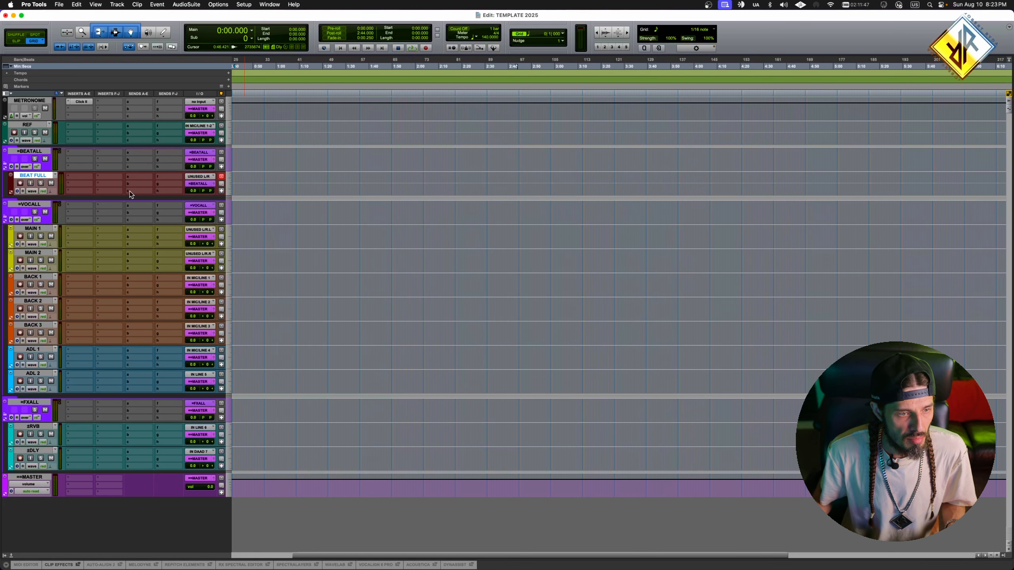
# - Route the outputs of all vocal tracks, MAIN 1 through ADL 2, to the stereo bus =VOCALL
pyautogui.click(34, 228)
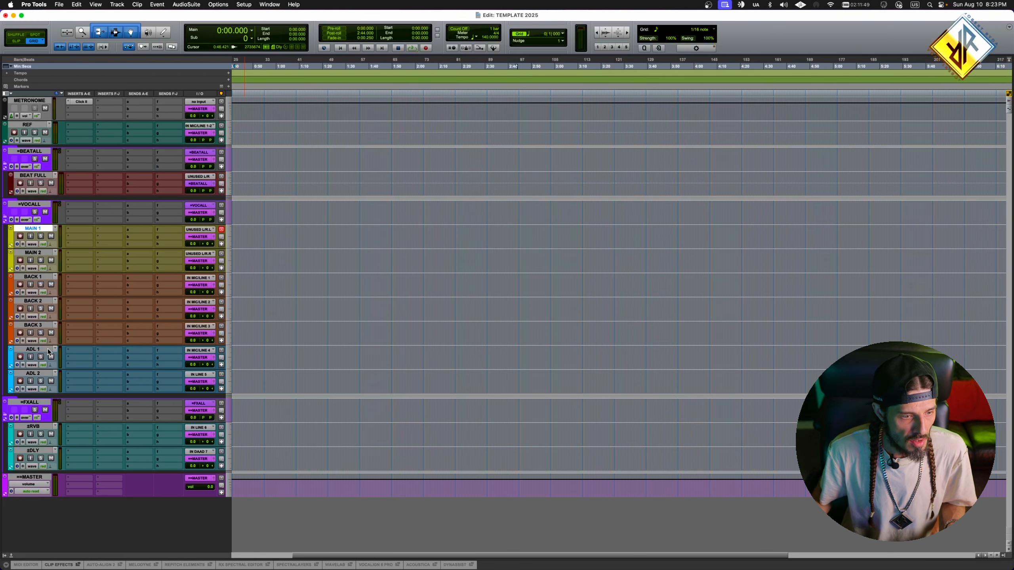
pyautogui.keyDown('shift'); pyautogui.click(34, 374); pyautogui.keyUp('shift')
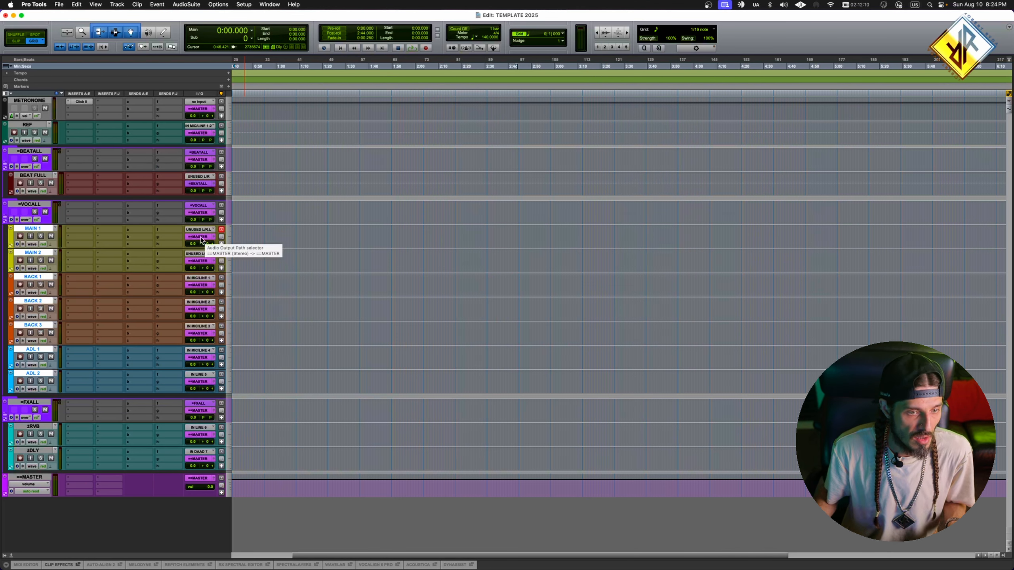
pyautogui.click(199, 239)
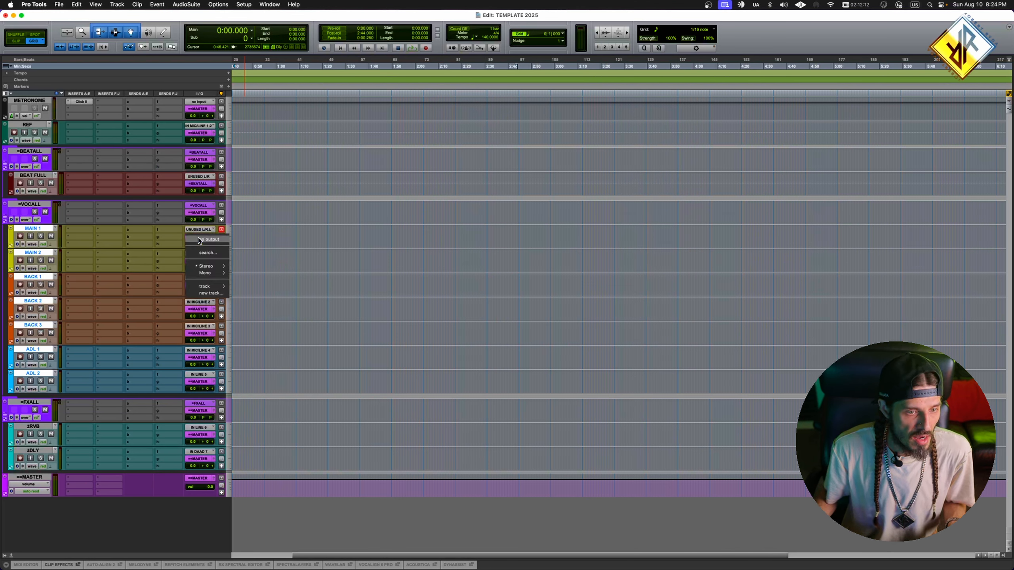
pyautogui.moveTo(208, 266)
pyautogui.moveTo(242, 274)
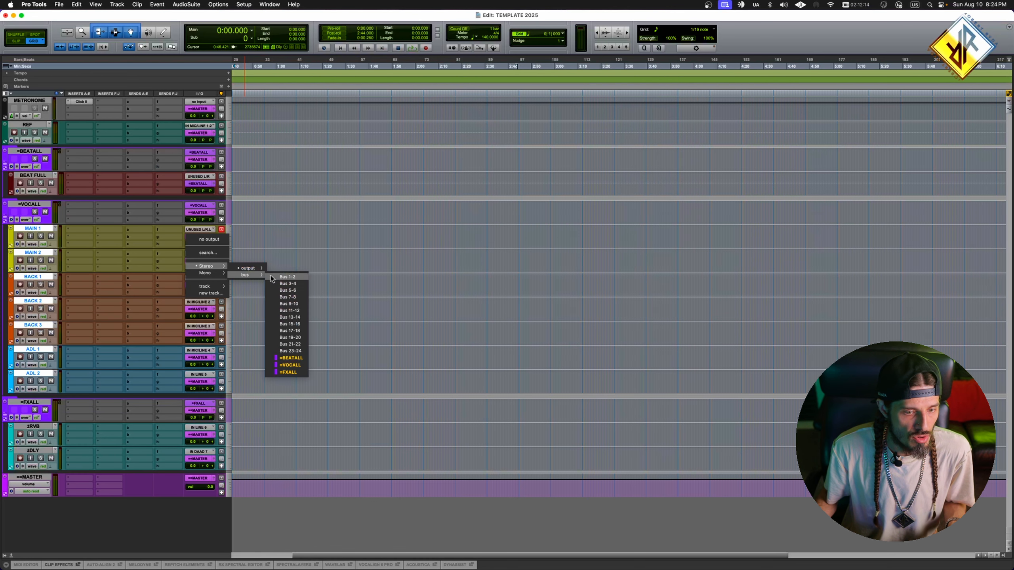
pyautogui.click(291, 366)
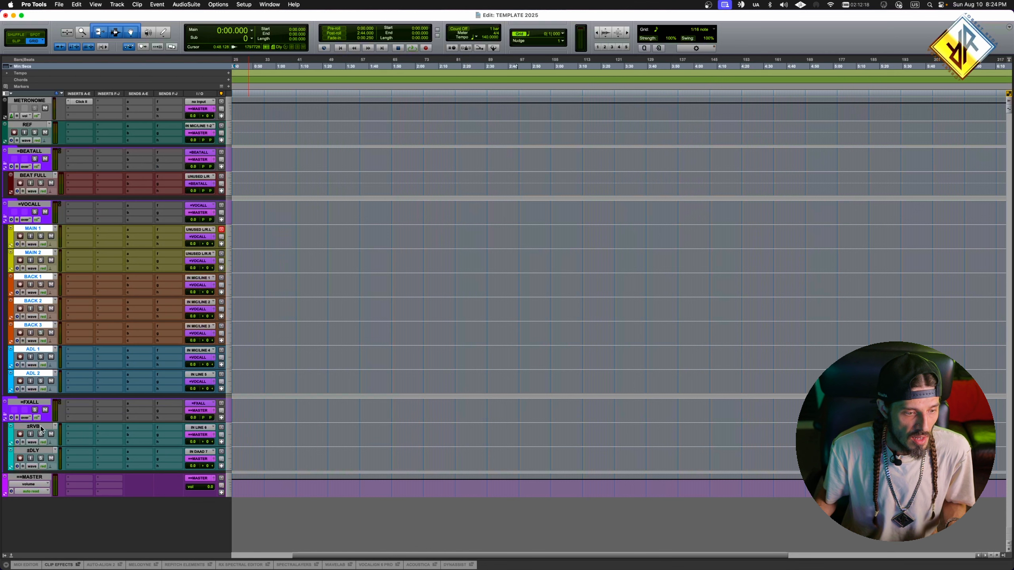
# - Route the outputs of the ±RVB and ±DLY tracks to the stereo bus =FXALL
pyautogui.moveTo(40, 427); pyautogui.dragTo(40, 448)
pyautogui.click(195, 435)
pyautogui.moveTo(204, 464)
pyautogui.moveTo(244, 473)
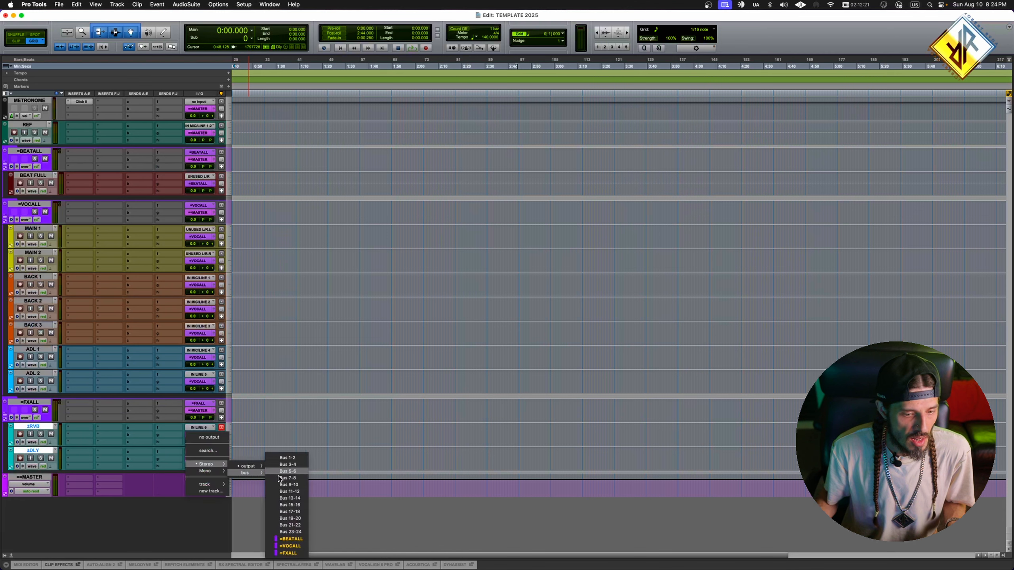
pyautogui.click(296, 553)
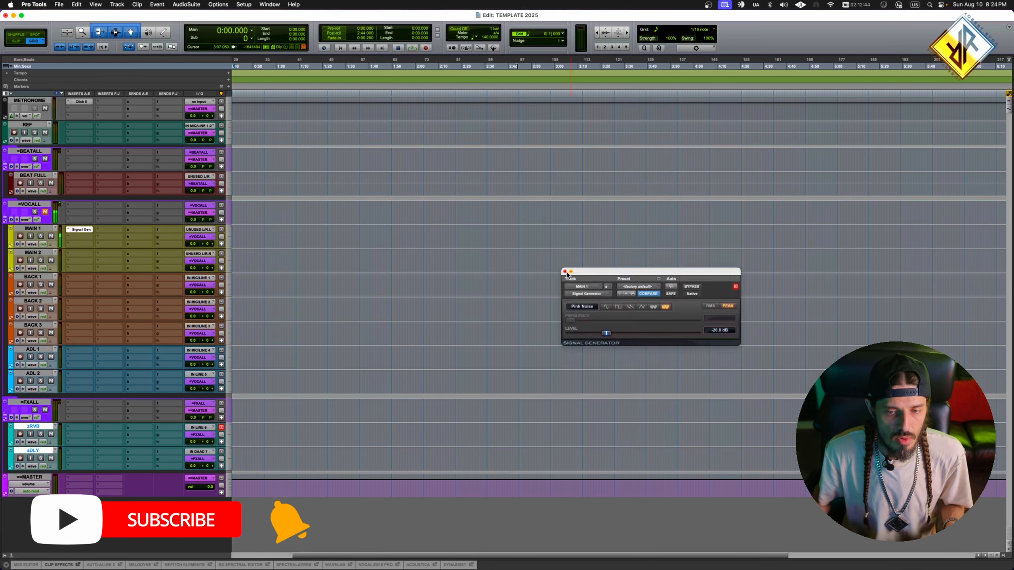
pyautogui.click(567, 275)
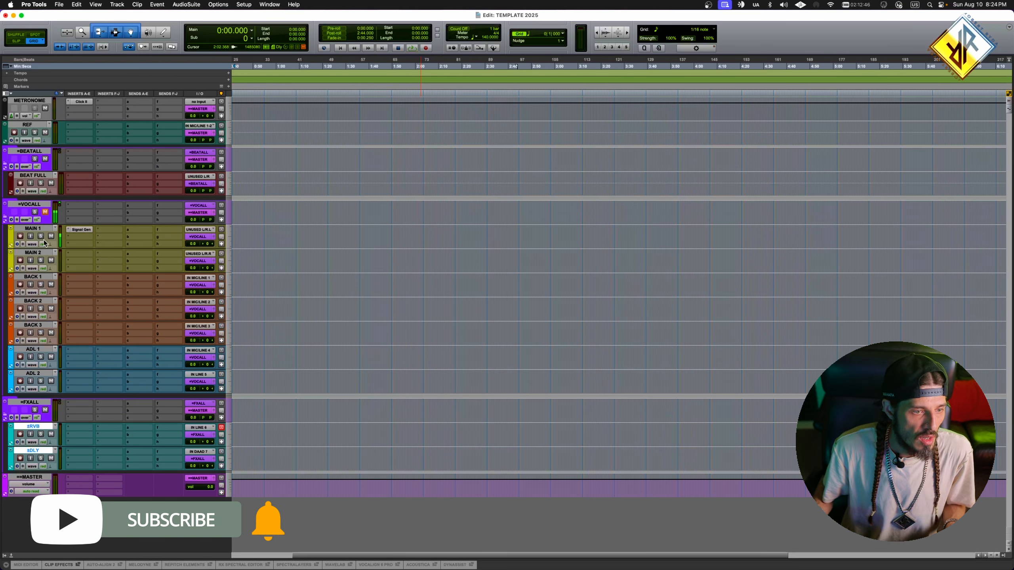
# - Move the Signal Generator insert from MAIN 1 to BEAT FULL to test the bus routing
pyautogui.click(81, 230)
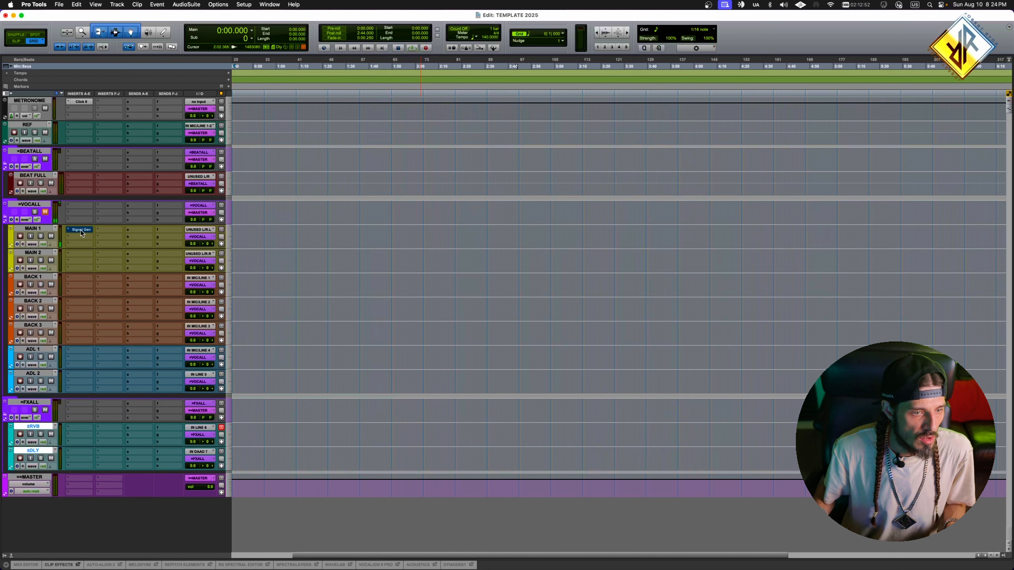
pyautogui.keyDown('super'); pyautogui.click(79, 229); pyautogui.keyUp('super')
pyautogui.moveTo(79, 238); pyautogui.dragTo(77, 203)
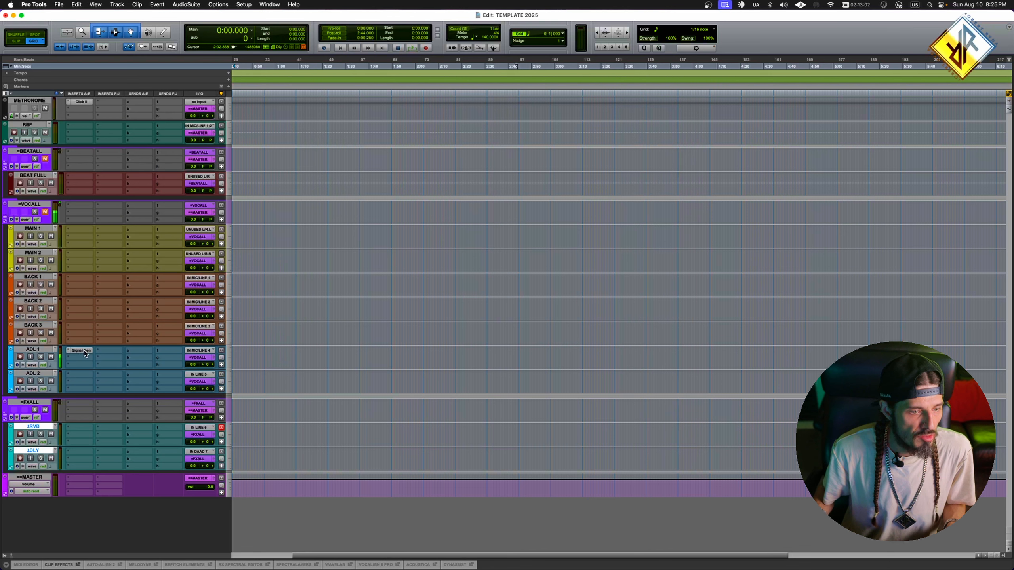
pyautogui.moveTo(84, 353); pyautogui.dragTo(80, 183)
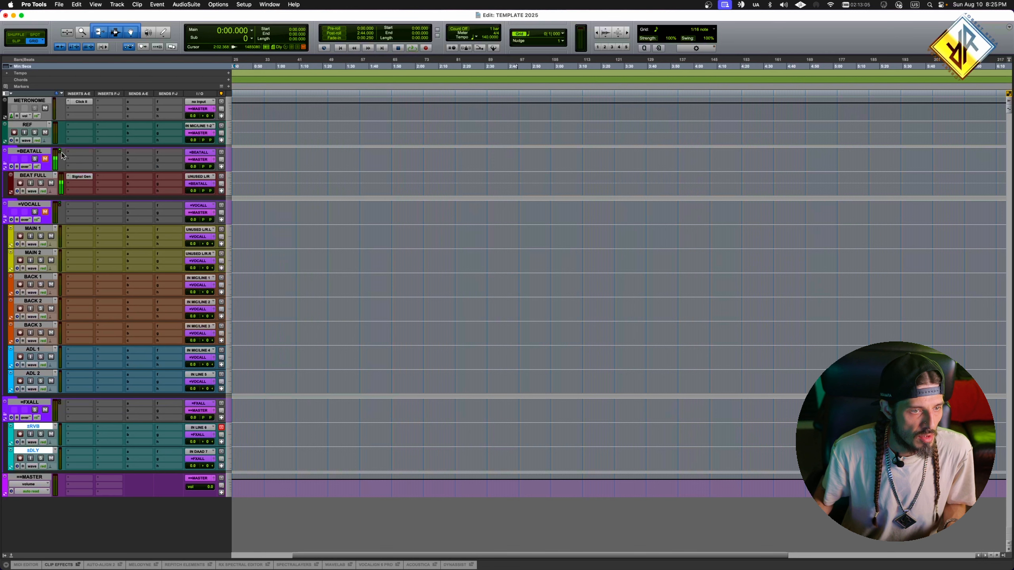
# - Mute the =FXALL folder and move the Signal Generator insert from BEAT FULL to ±RVB
pyautogui.click(45, 410)
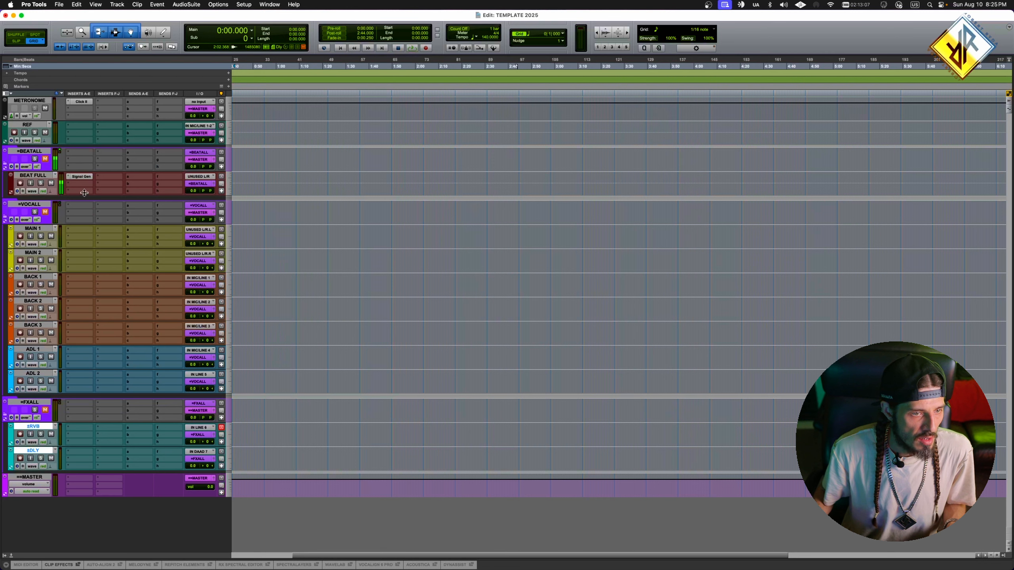
pyautogui.moveTo(81, 178); pyautogui.dragTo(86, 431)
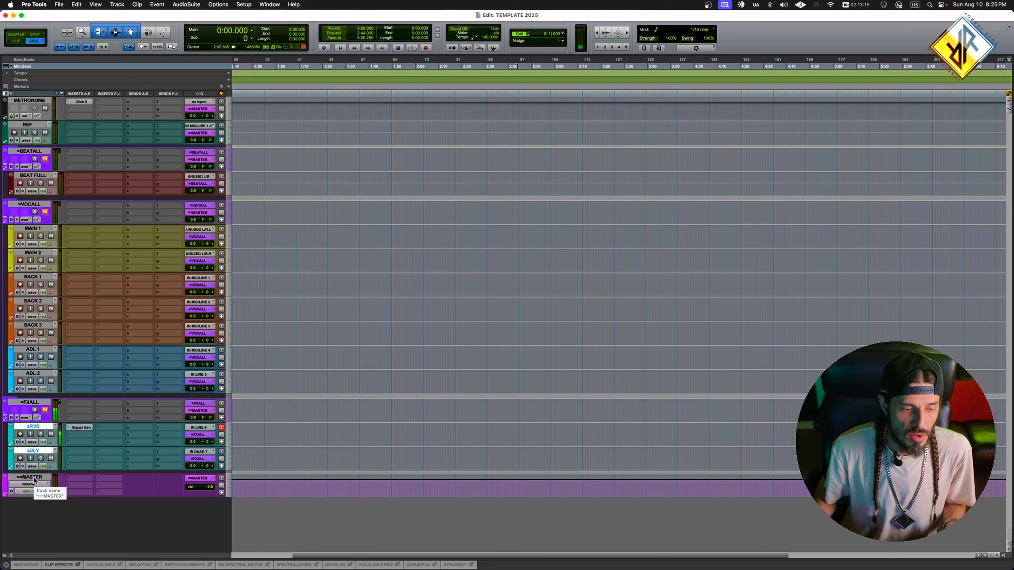
pyautogui.click(28, 126)
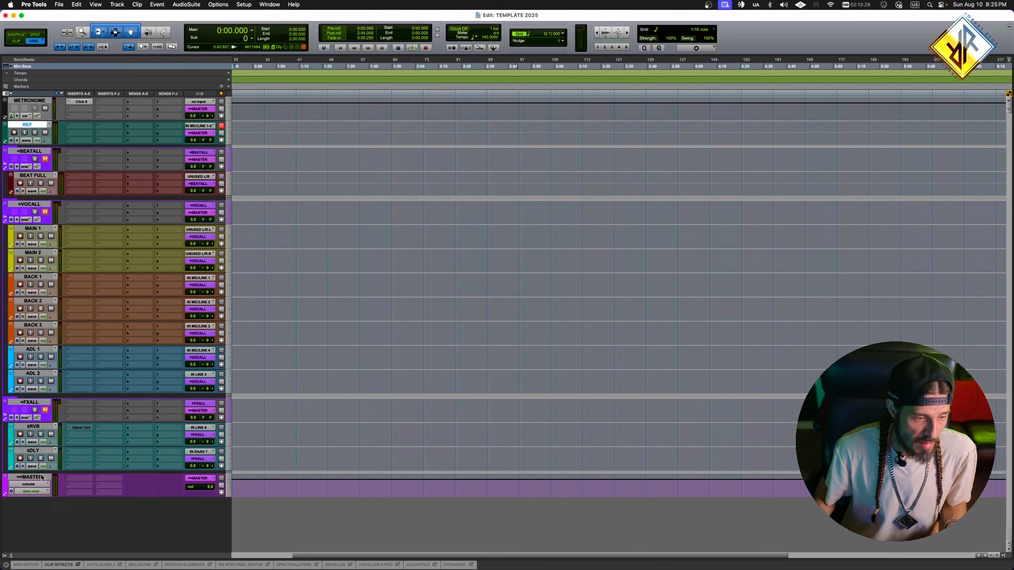
pyautogui.click(33, 101)
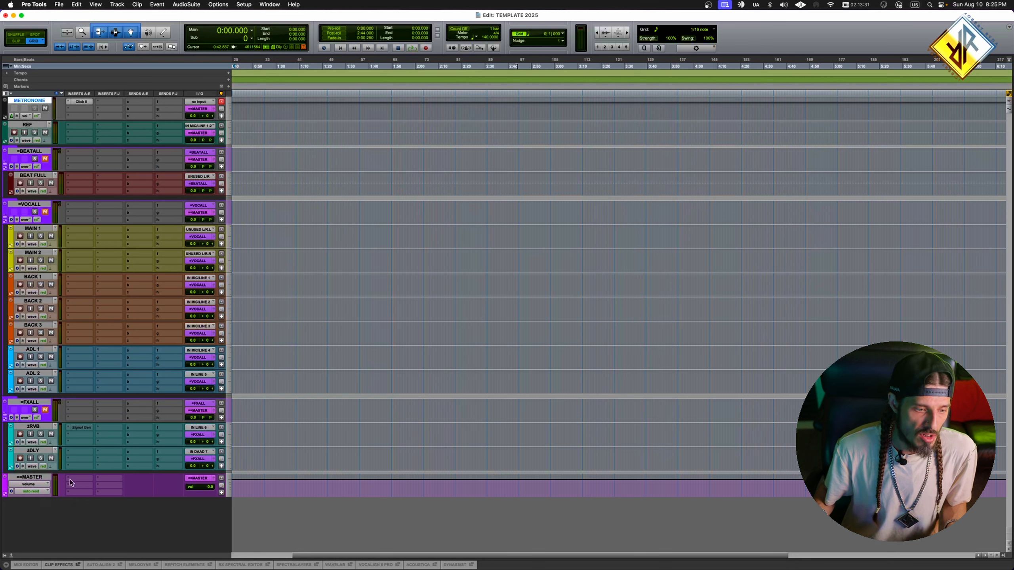